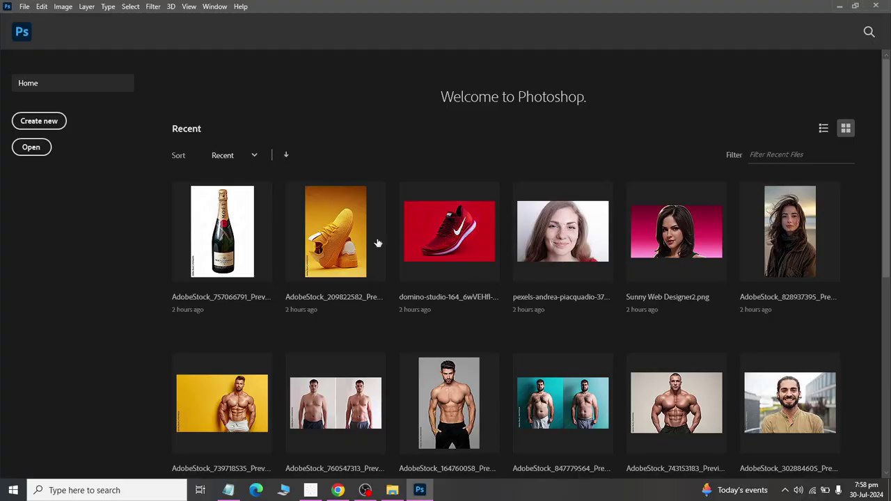
Step: Create a new blank document from the Web 1440×900 preset with an artboard
click(24, 7)
click(46, 23)
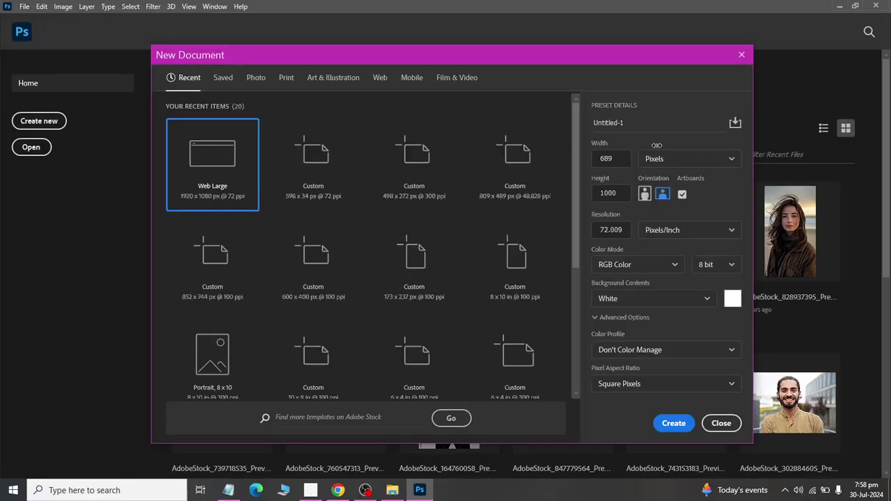
click(380, 80)
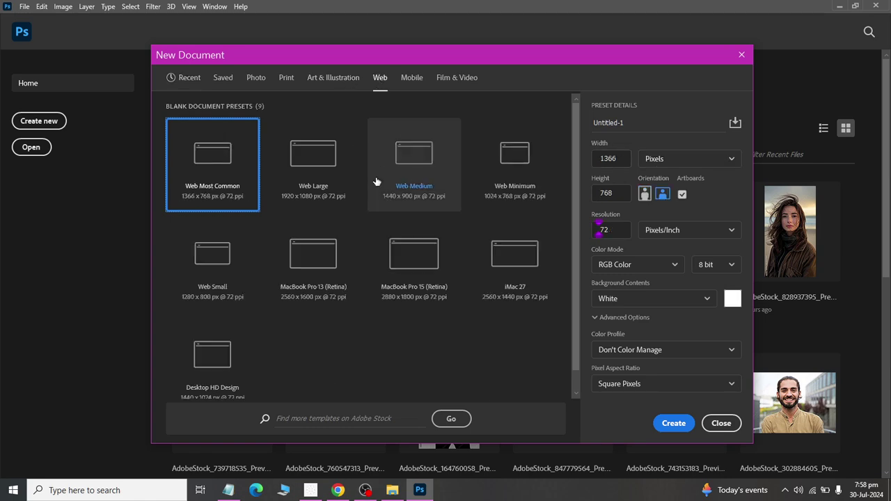
click(418, 183)
click(673, 423)
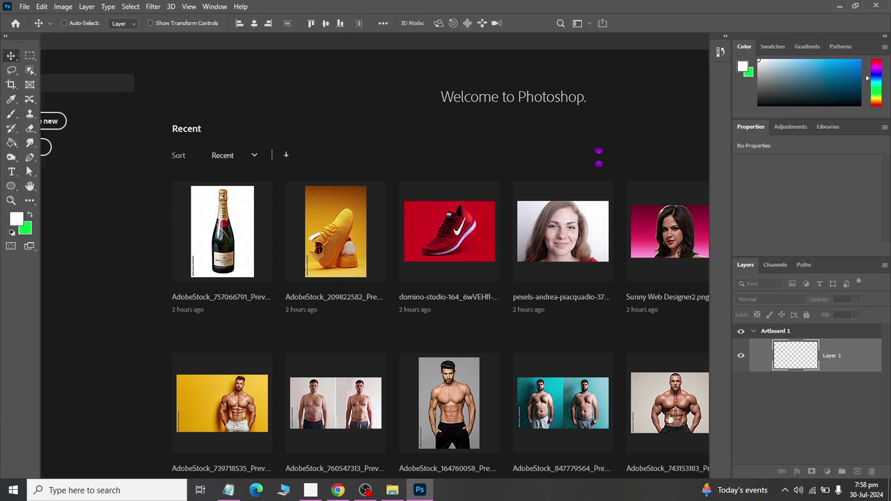
Step: Open the champagne bottle image and select the bottle with the Object Selection Tool
click(26, 10)
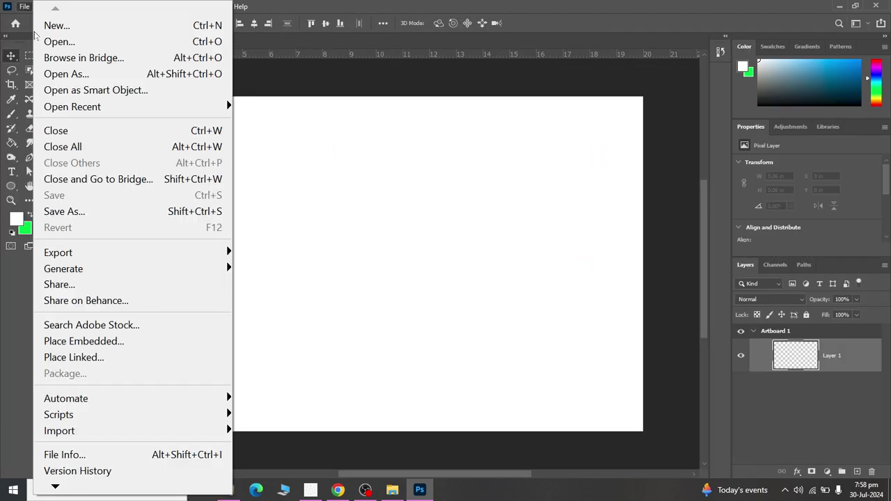
click(38, 40)
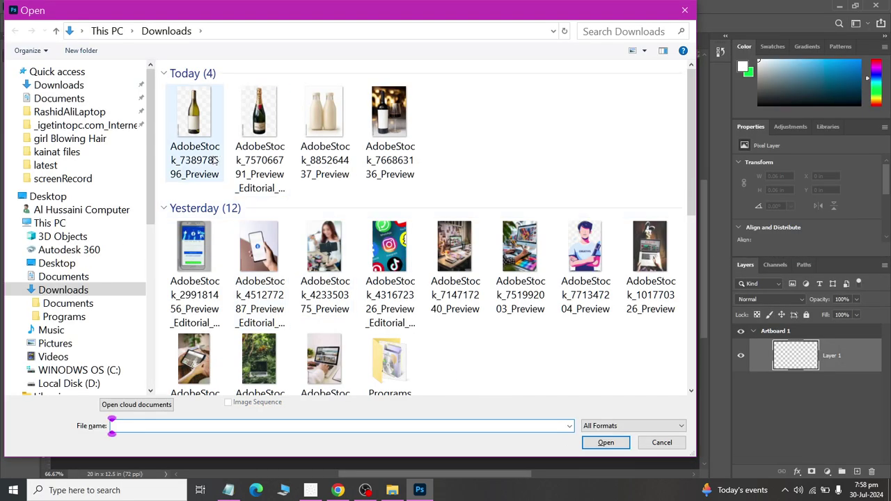
double_click(267, 123)
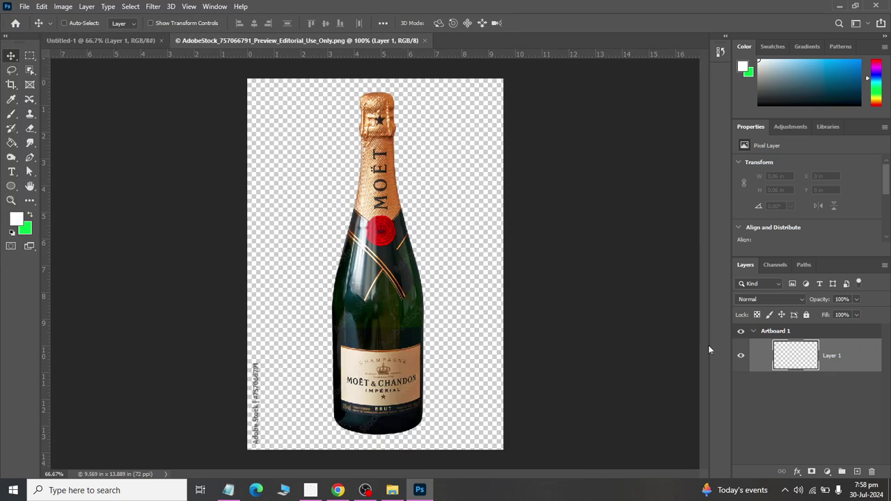
drag(31, 72, 70, 72)
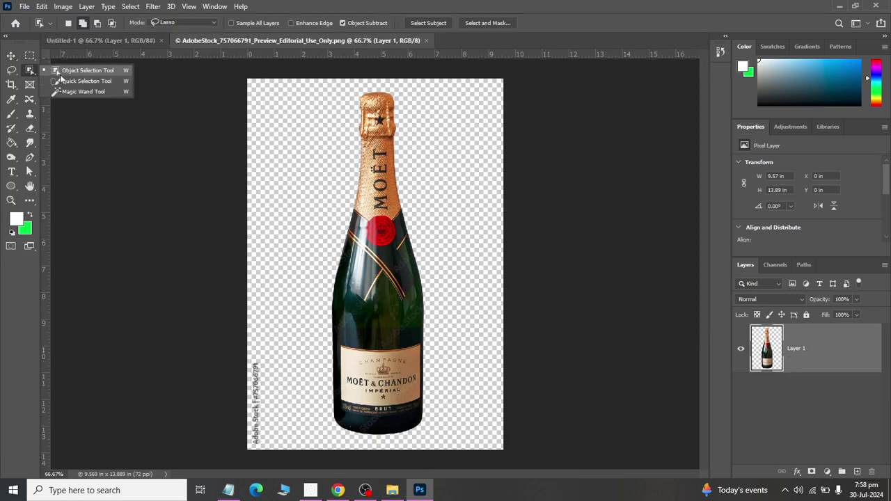
drag(321, 423, 434, 259)
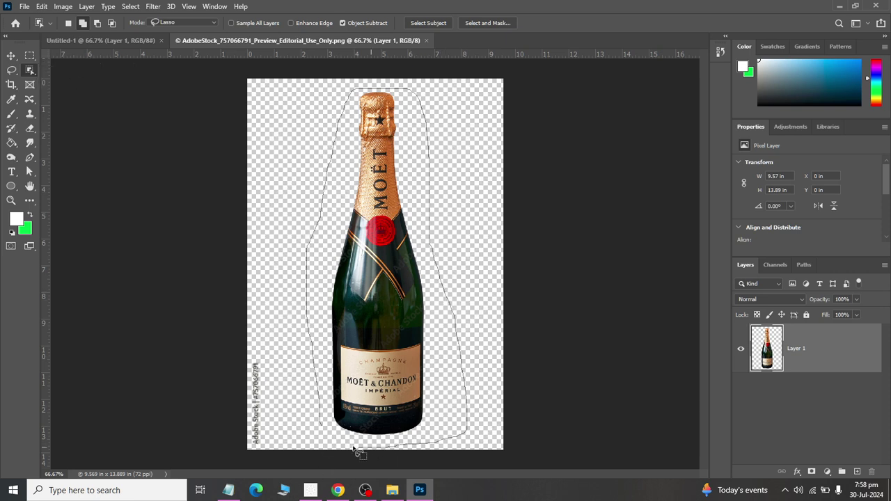
drag(435, 259, 321, 427)
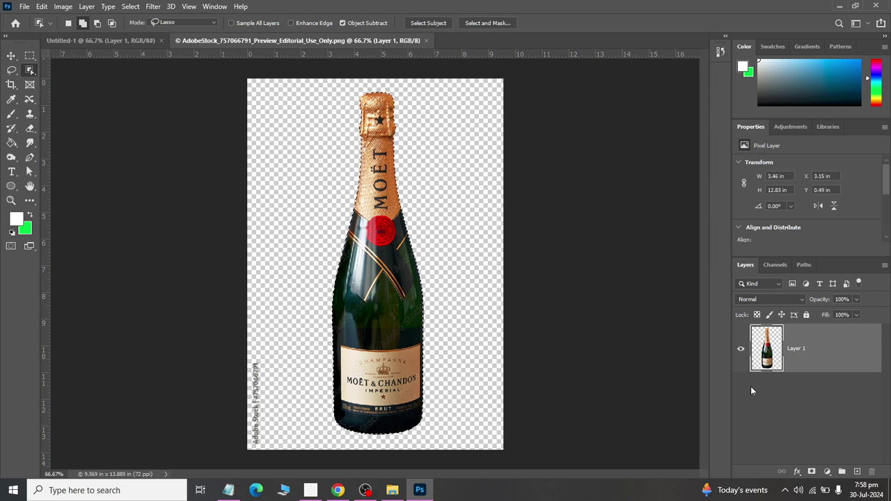
Step: Paste the cut-out bottle into the Untitled-1 document and fit it on screen
click(115, 41)
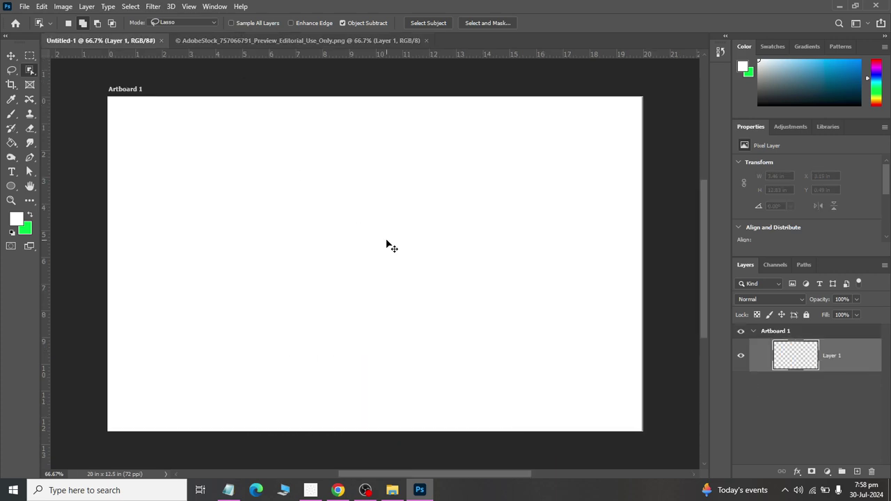
key(ctrl+v)
key(ctrl+0)
scroll(423, 364, up, 3)
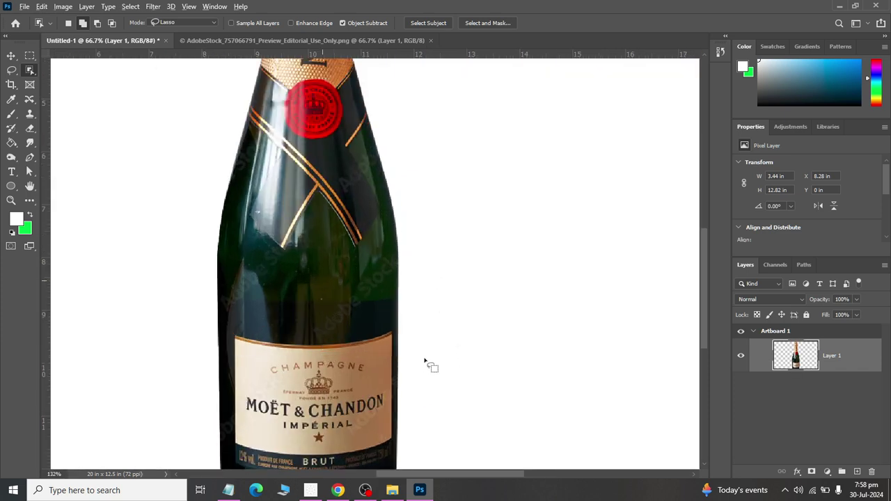
scroll(424, 365, up, 2)
scroll(423, 364, down, 1)
scroll(424, 364, down, 1)
scroll(424, 364, down, 2)
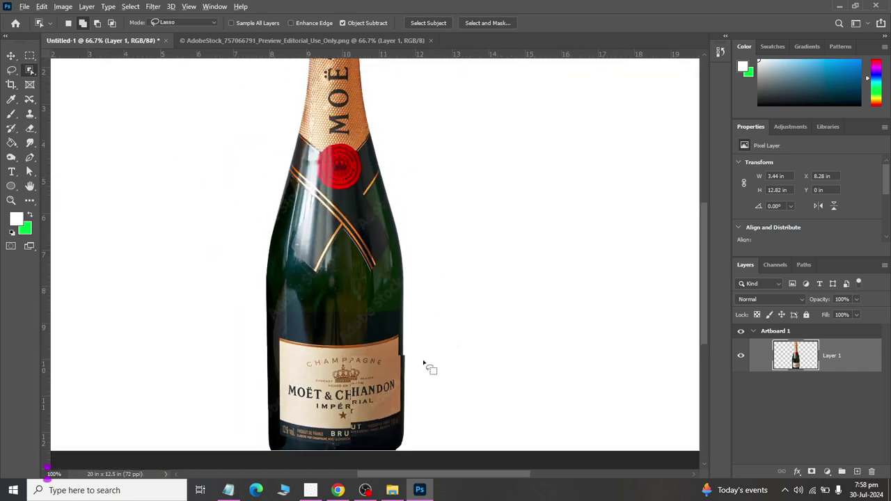
scroll(513, 306, down, 1)
scroll(458, 279, down, 1)
scroll(334, 181, down, 1)
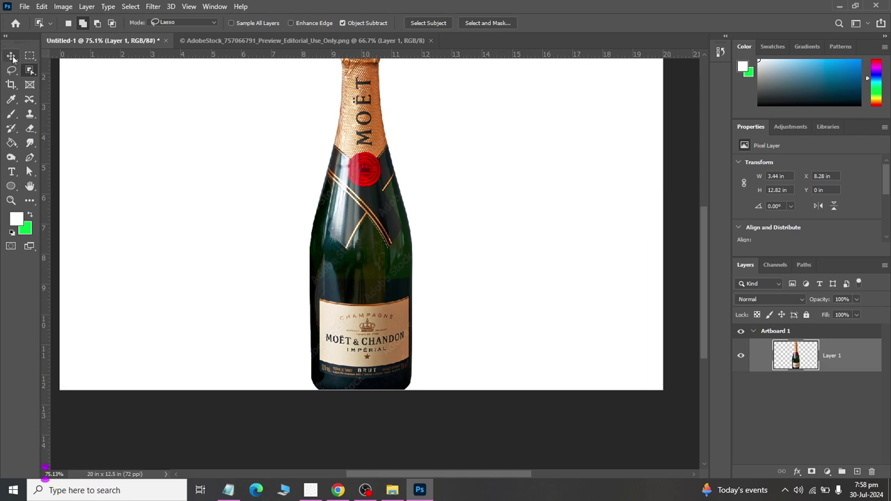
click(11, 56)
Step: Add a new empty Layer 2 and duplicate the bottle as Layer 1 copy
ctrl+click(856, 473)
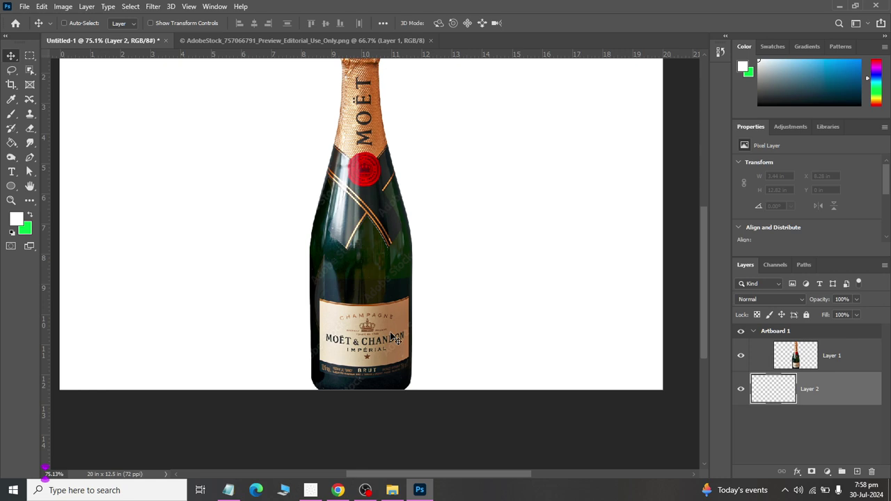
click(799, 363)
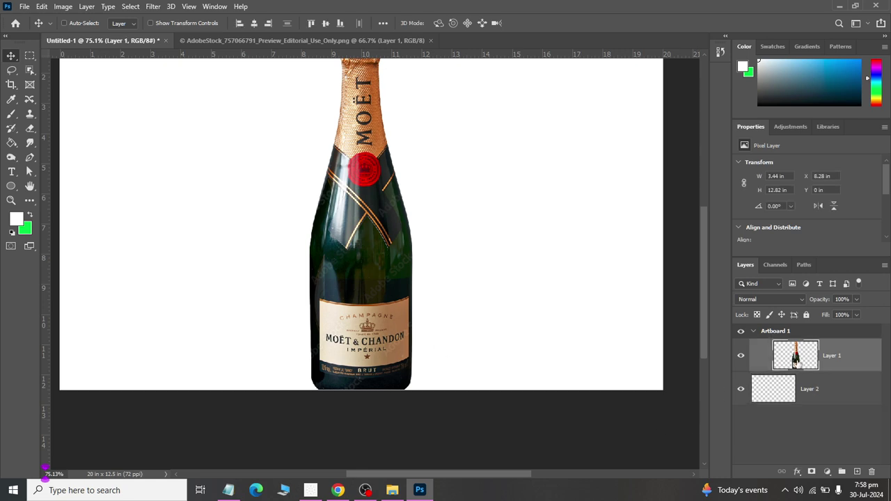
double_click(802, 374)
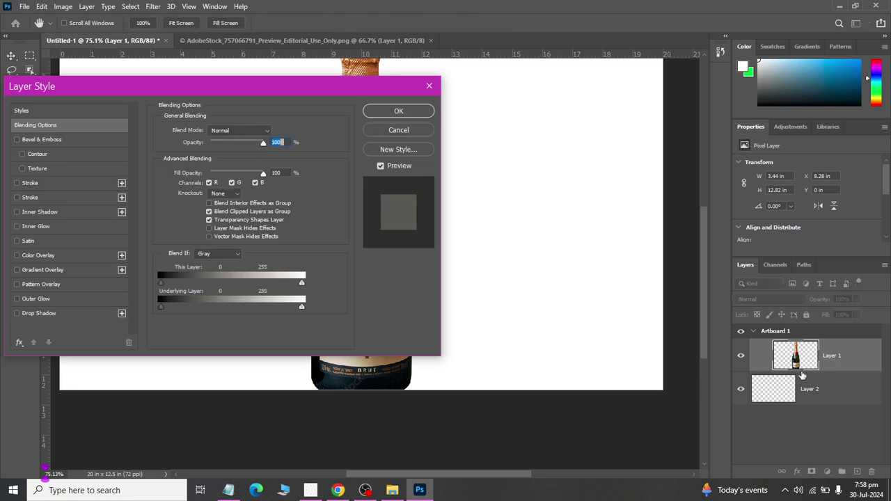
click(392, 130)
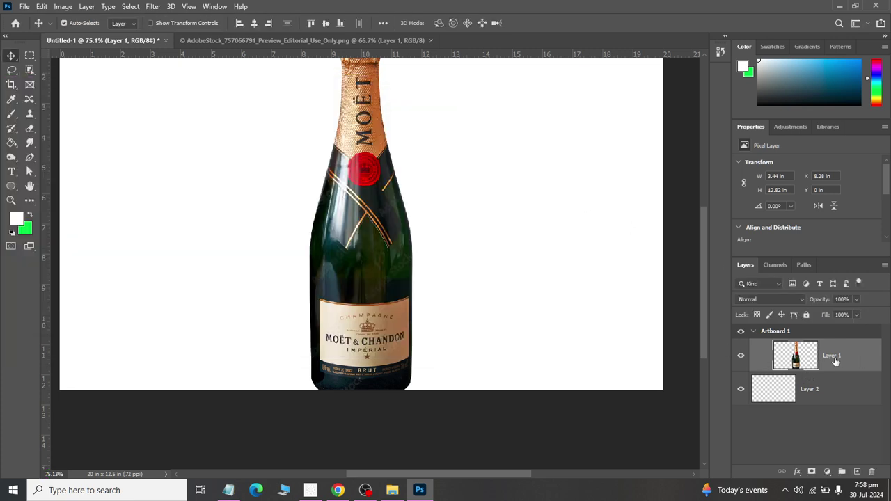
key(ctrl+j)
Step: Fill Layer 2 with white and move it beneath both bottle layers
click(799, 395)
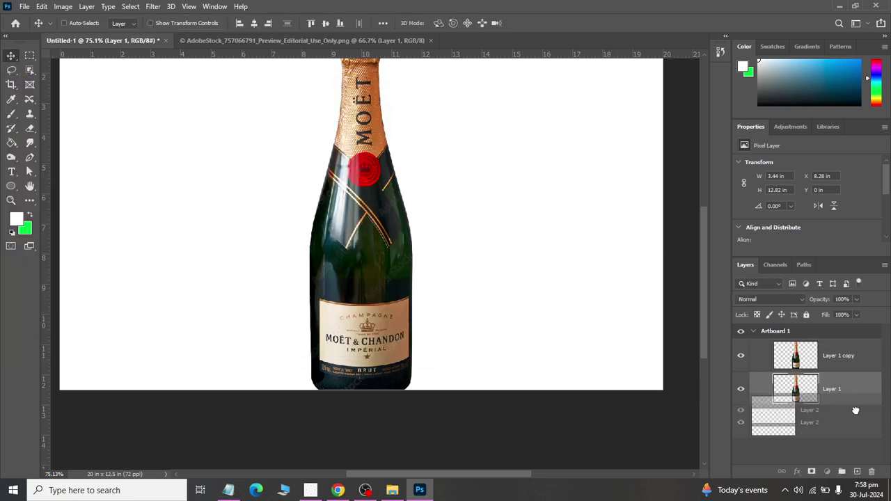
mouse_move(782, 426)
mouse_down()
mouse_move(778, 403)
mouse_move(777, 412)
mouse_up()
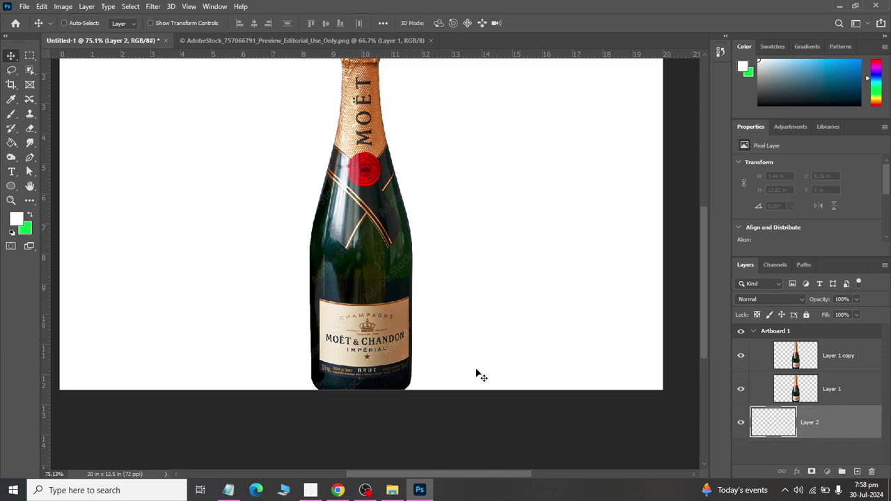
key(o)
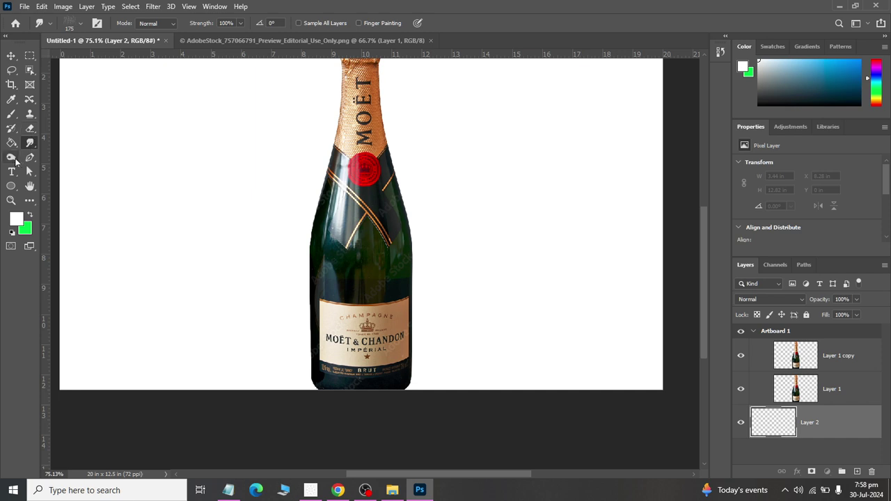
click(12, 145)
key(ctrl+shift+bracketright)
click(220, 240)
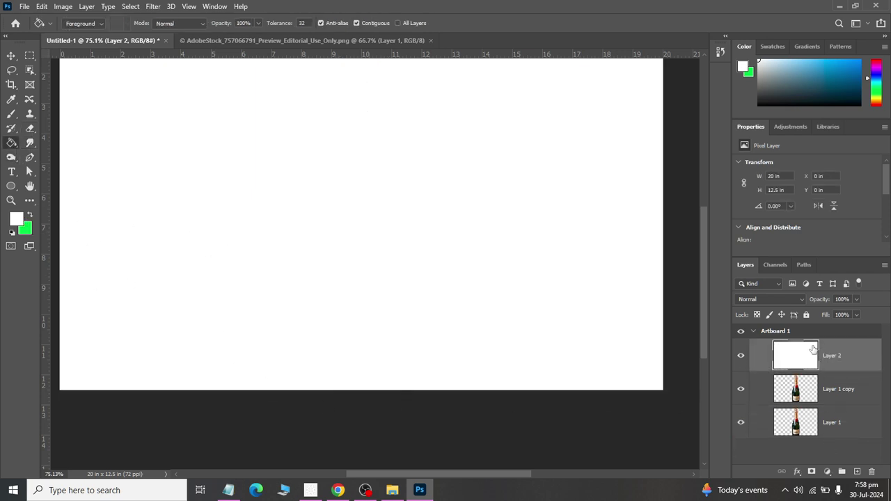
drag(814, 350, 757, 412)
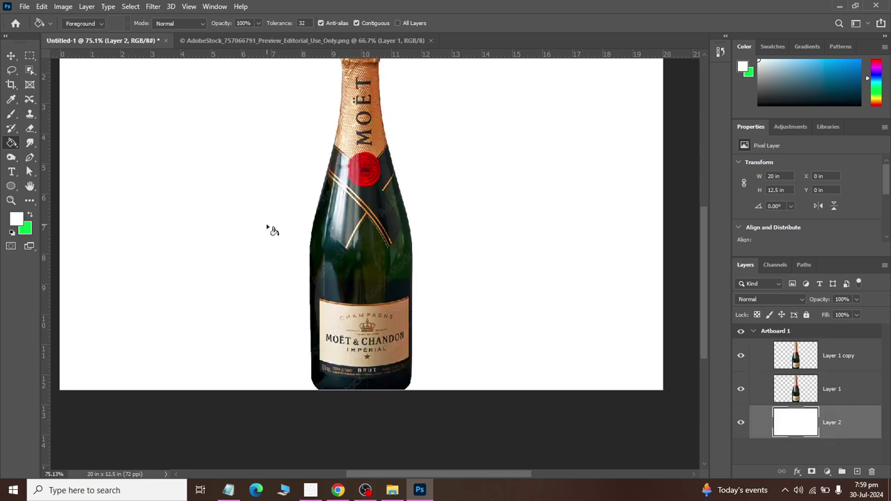
Step: Shrink the white layer into a floor strip along the bottom
key(ctrl+t)
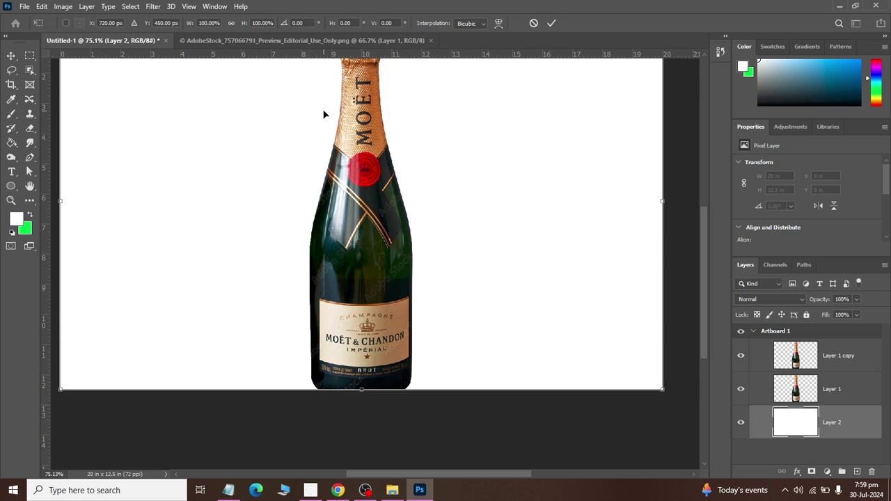
scroll(332, 109, down, 2)
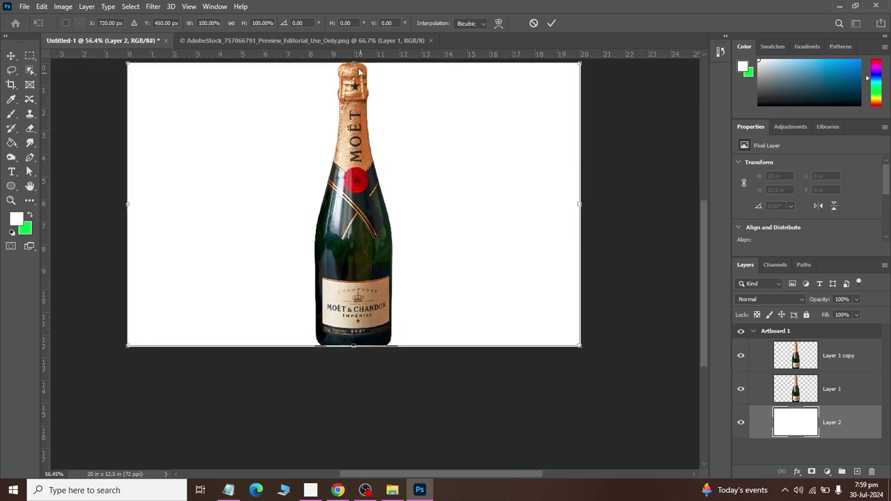
drag(353, 61, 354, 266)
key(Return)
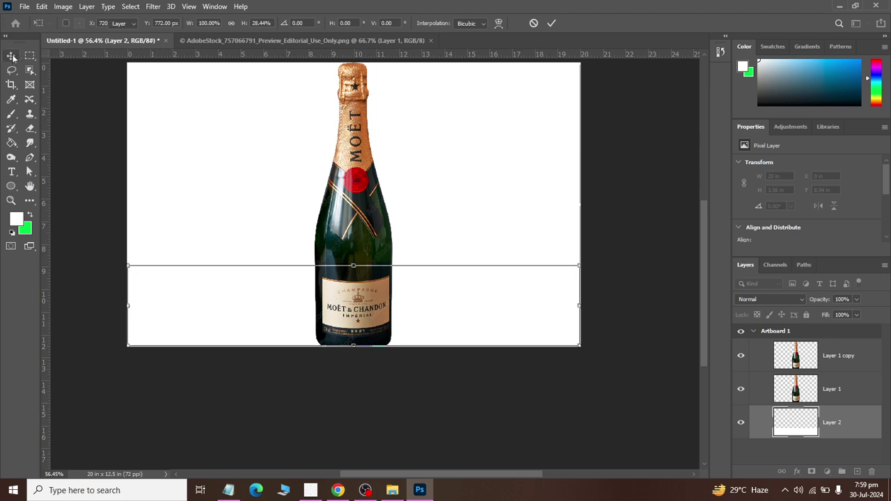
Step: Add a new Layer 3 filled with bright green
click(859, 473)
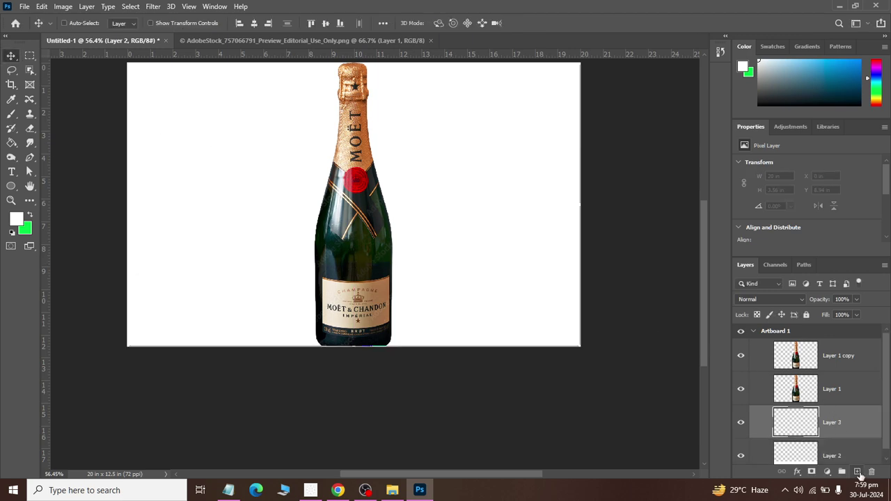
click(29, 216)
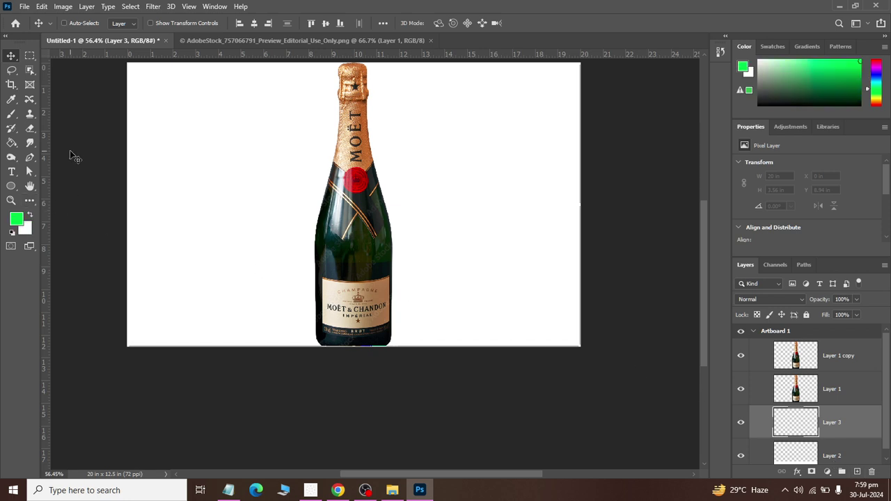
click(11, 143)
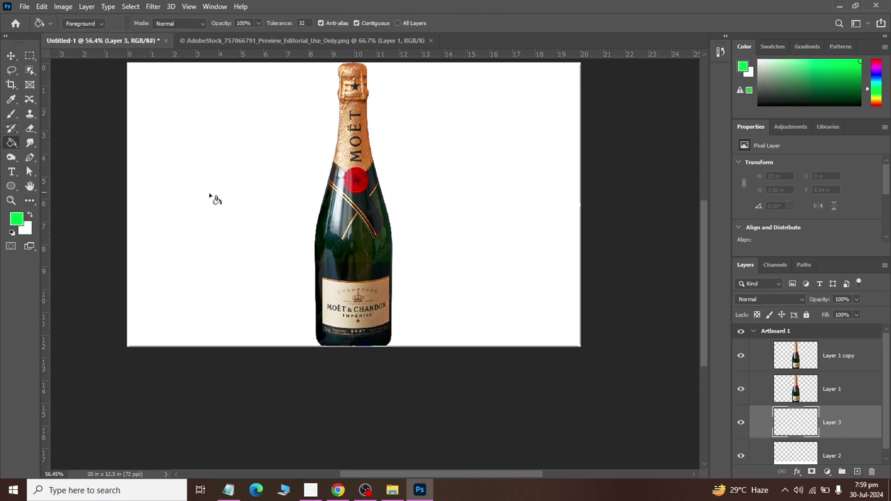
click(215, 200)
Step: Shorten the green backdrop to about 71% height and shift the Layer 1 bottle right
key(ctrl+t)
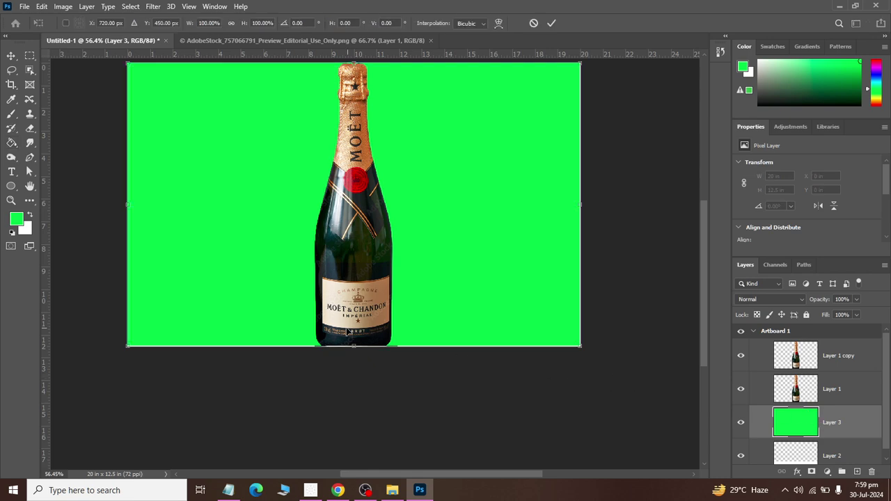
drag(357, 354, 369, 259)
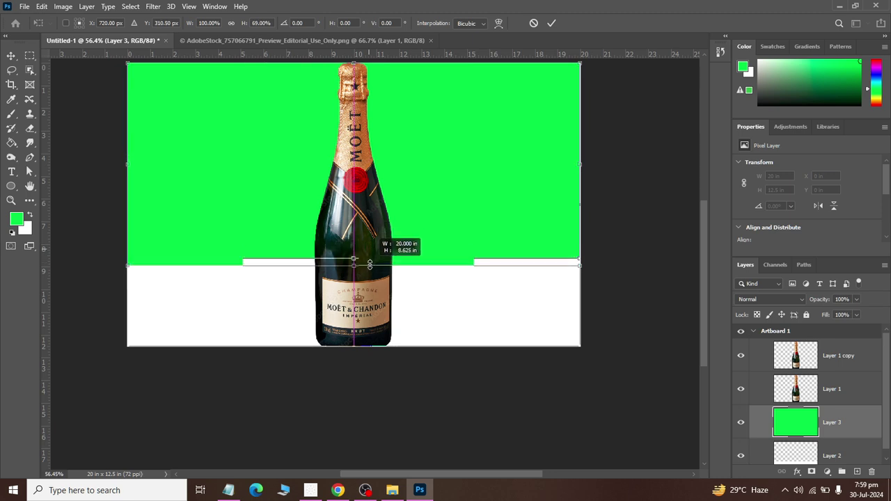
drag(368, 259, 370, 264)
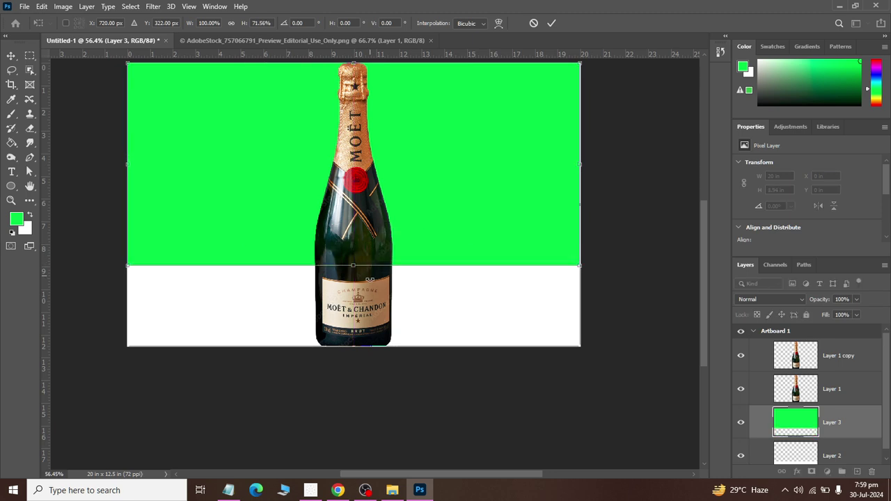
click(11, 55)
click(797, 390)
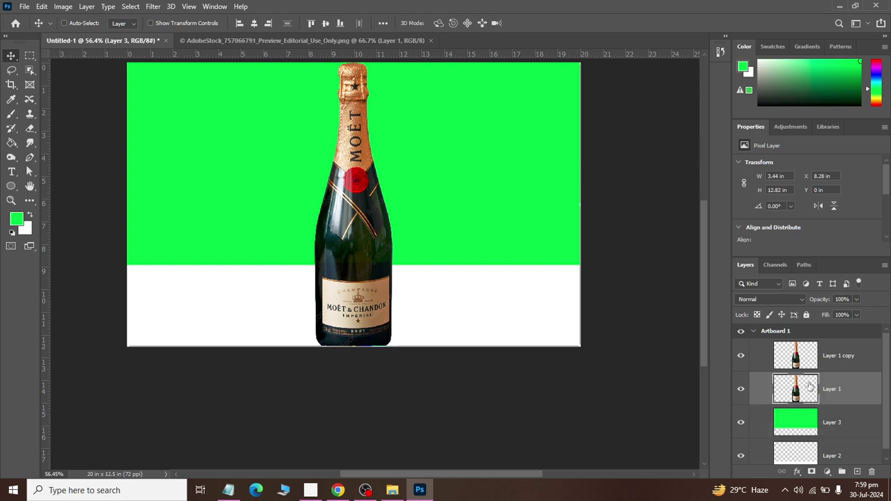
drag(353, 241, 458, 257)
Step: Undo the bottle move and cancel the started Perspective Warp
key(ctrl+z)
click(41, 6)
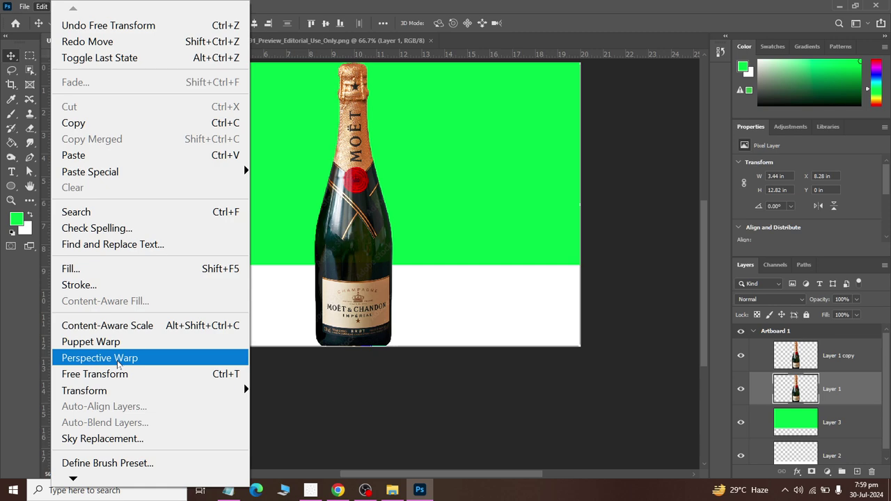
click(118, 358)
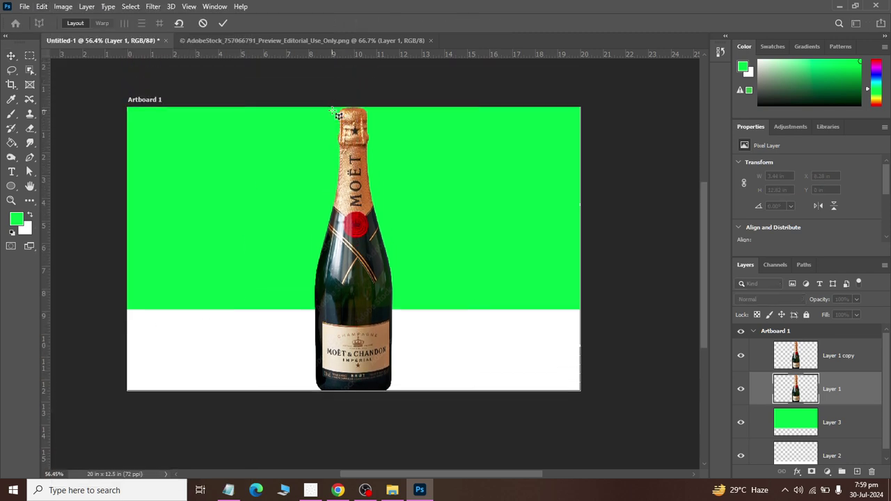
key(Escape)
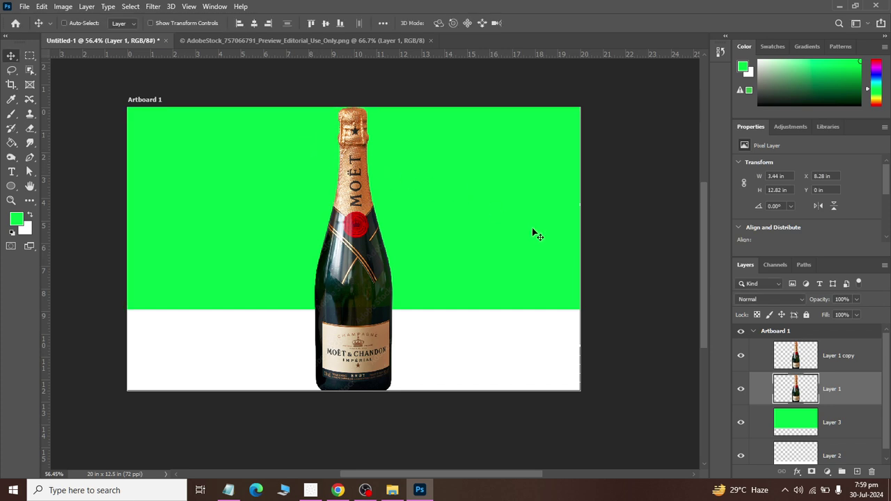
Step: Scale Layer 1 and Layer 1 copy together to about 78%, then select Layer 1
click(805, 357)
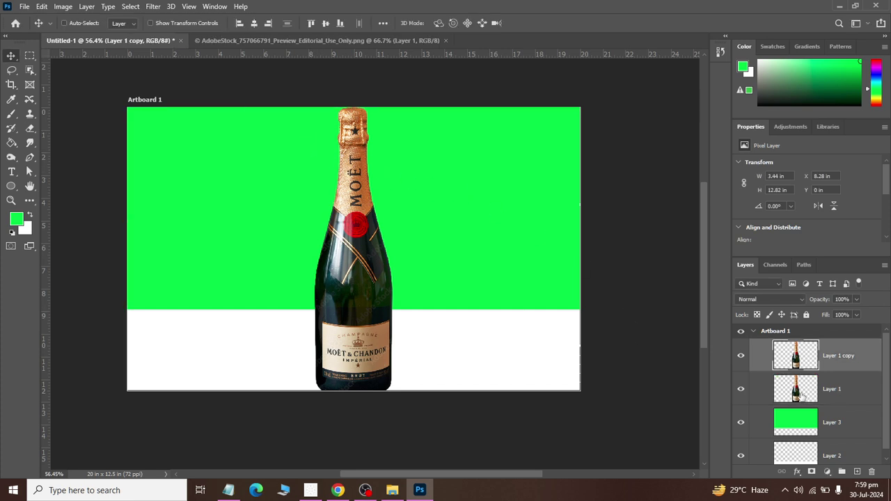
shift+click(801, 391)
key(ctrl+t)
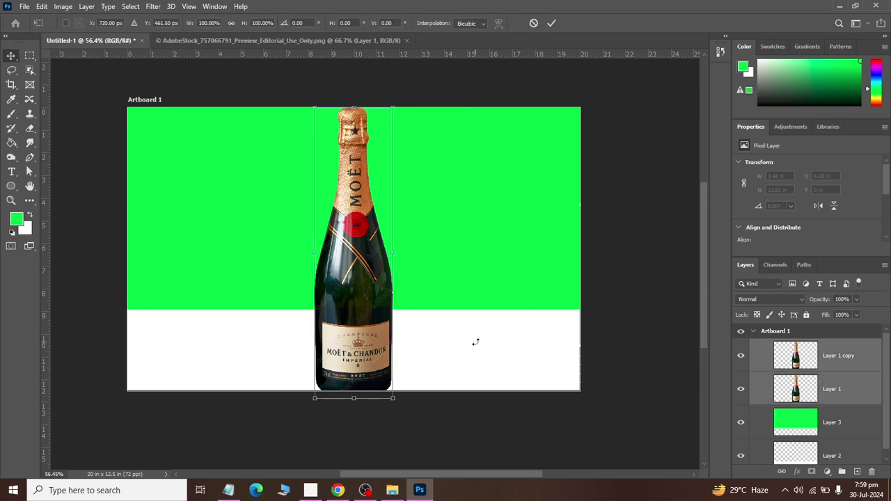
drag(393, 399, 374, 367)
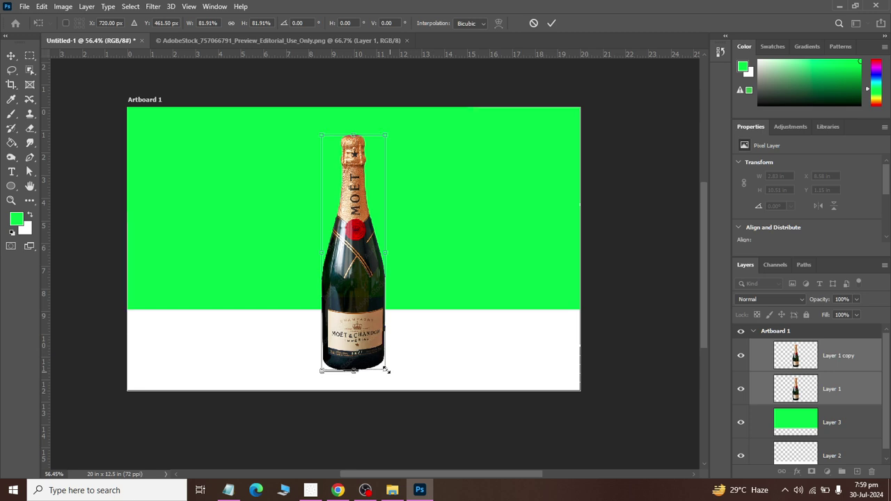
click(10, 57)
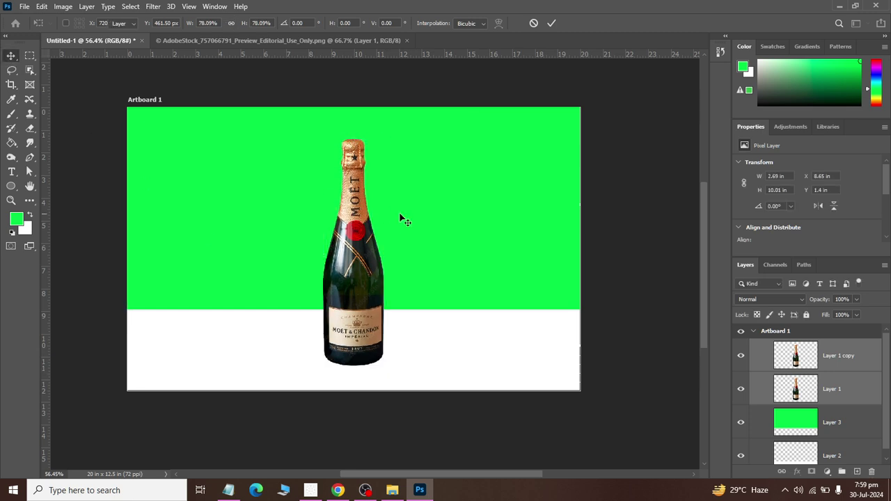
click(798, 381)
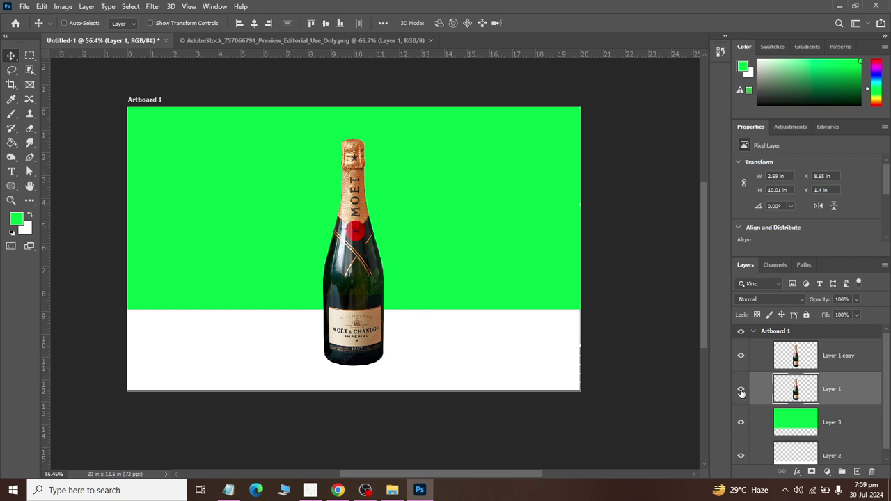
Step: Lay out two Perspective Warp quads on the Layer 1 bottle, split at the floor line, and enter Warp mode
click(42, 6)
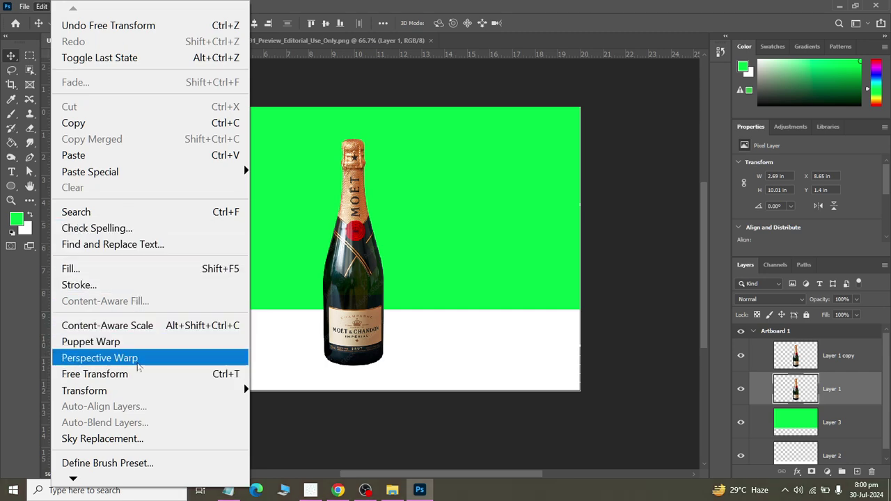
click(135, 358)
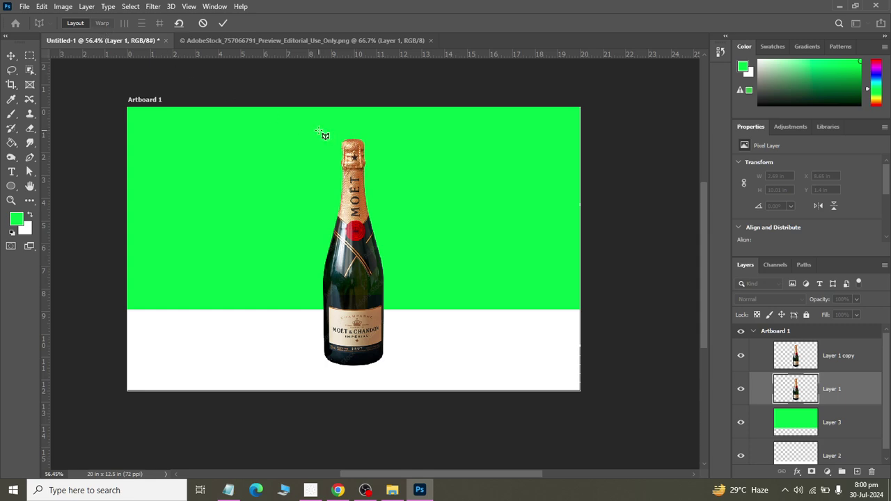
drag(311, 131, 398, 305)
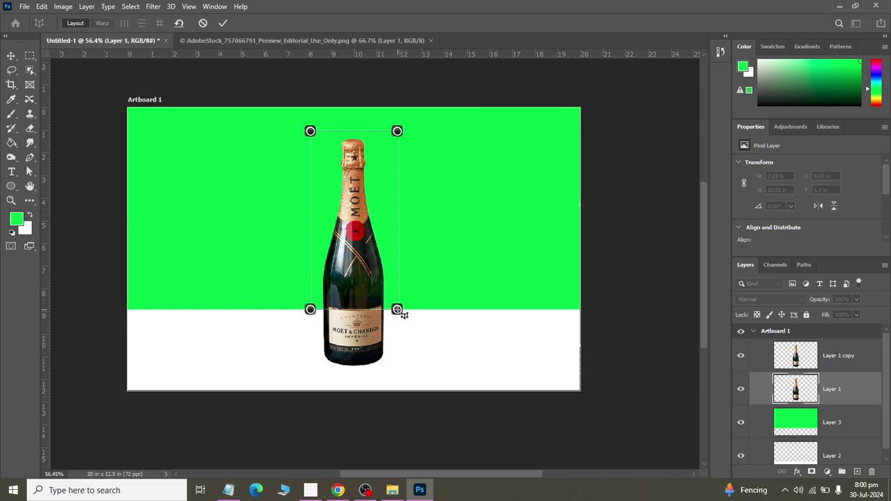
scroll(381, 374, up, 3)
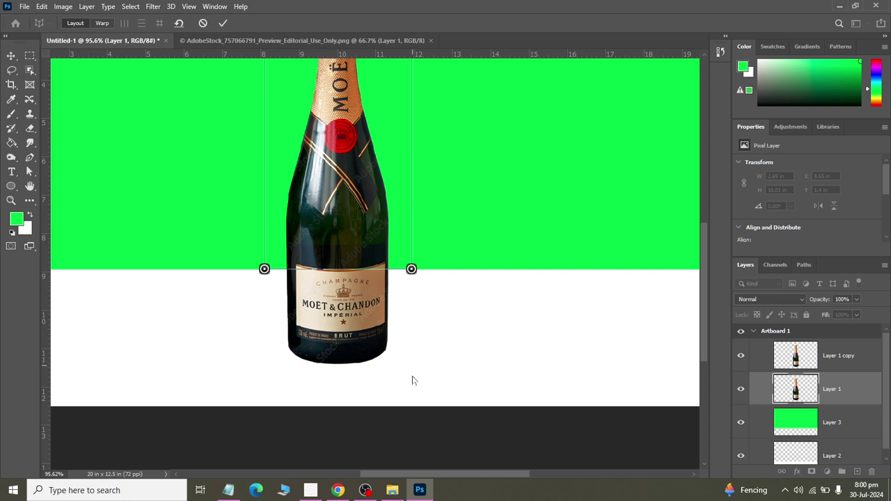
drag(411, 371, 264, 269)
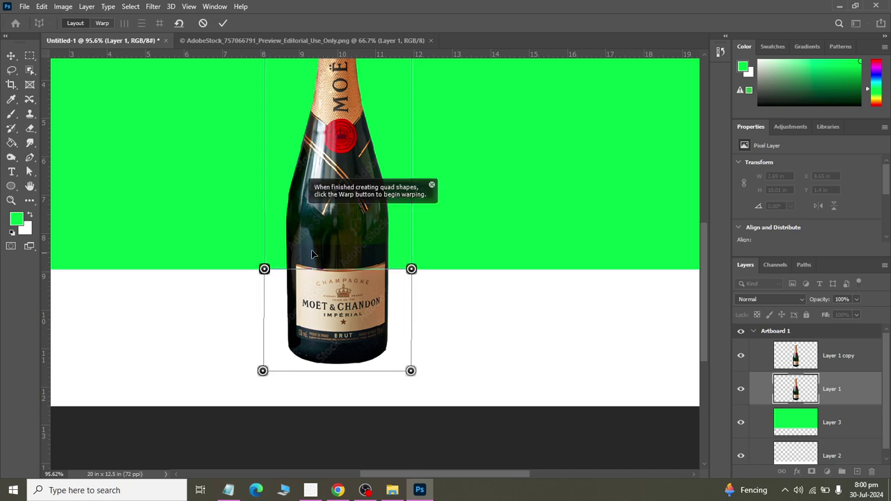
click(103, 23)
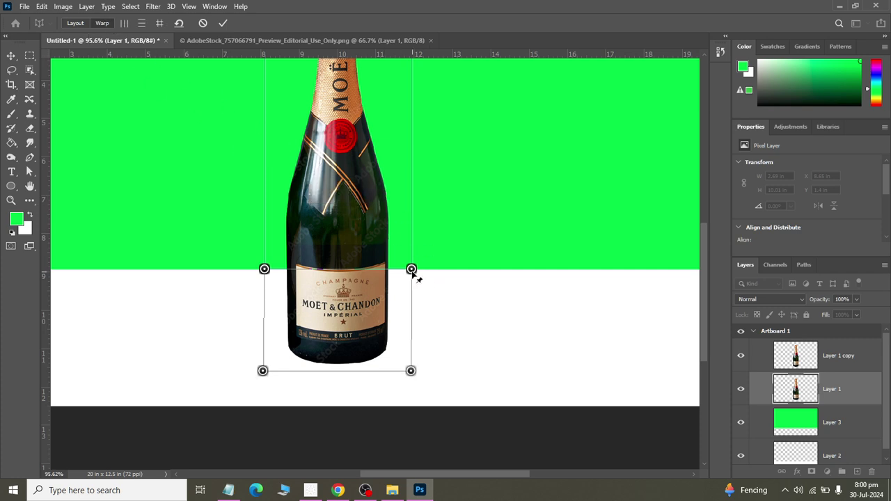
Step: Drag the upper warp pins right so the bottle slants back across the floor
drag(413, 272, 611, 276)
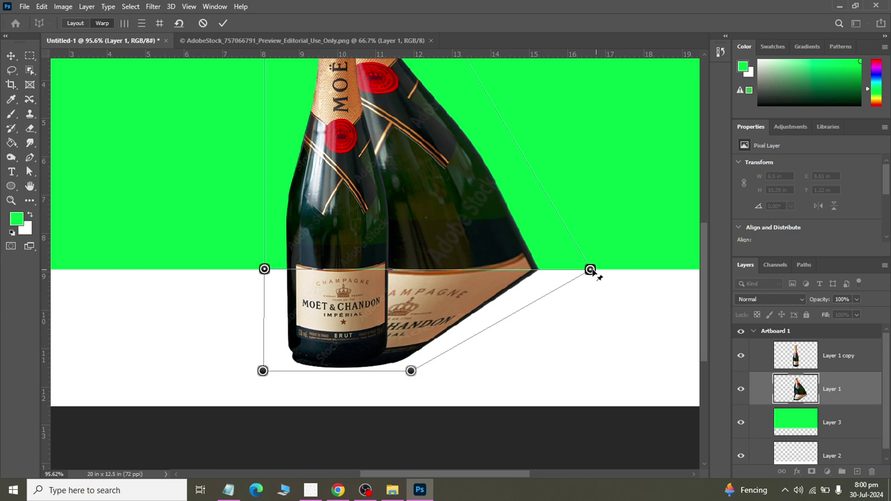
drag(282, 275, 418, 270)
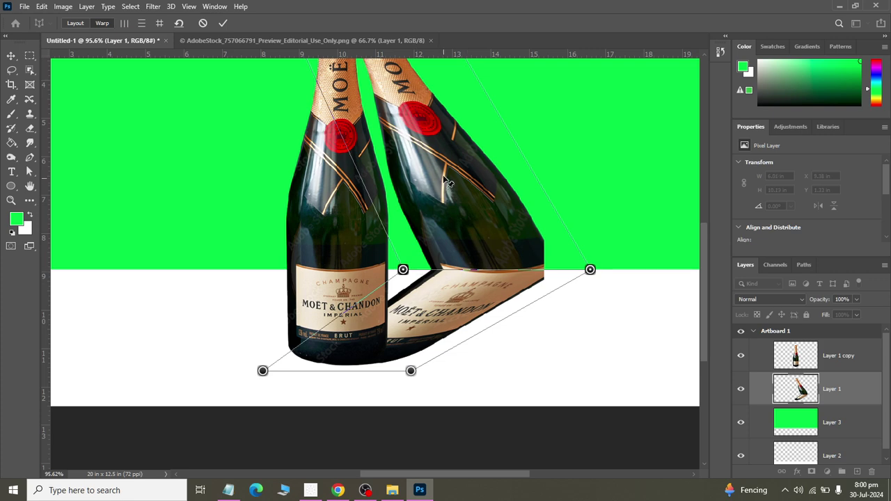
scroll(463, 172, up, 3)
scroll(468, 173, down, 2)
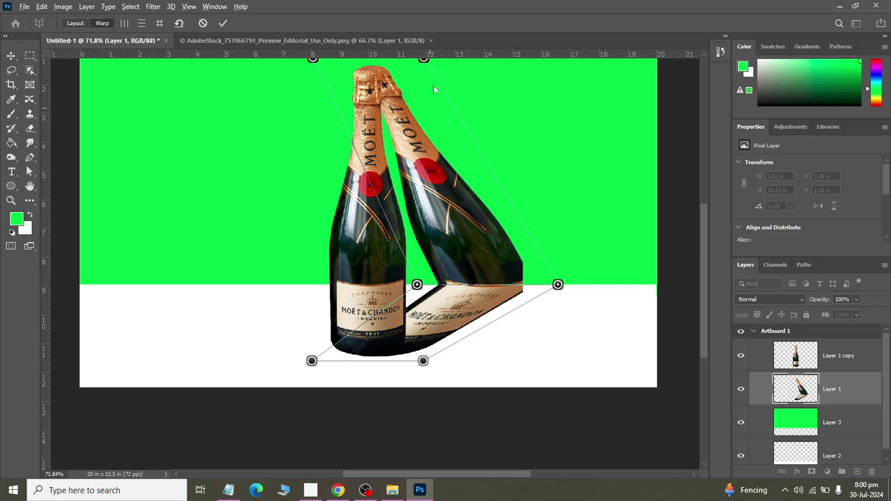
drag(701, 251, 701, 203)
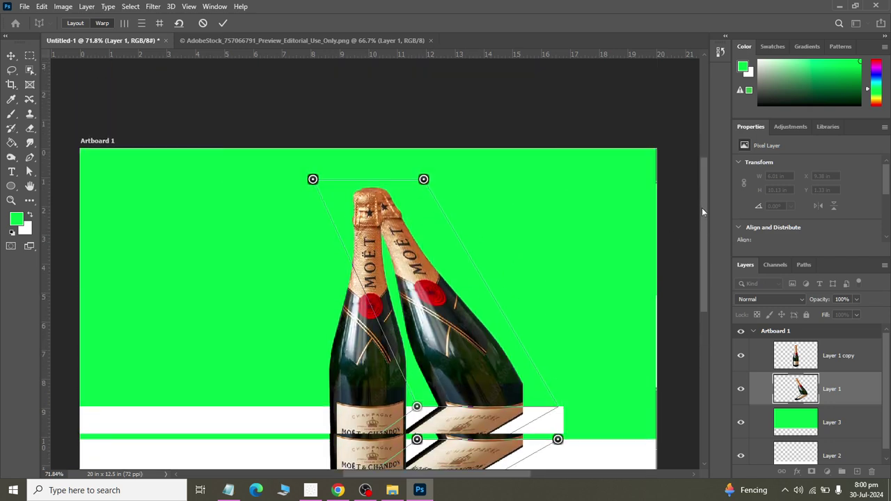
Step: Fine-tune the top and lower-left warp pins to refine the shadow shape
drag(427, 149, 536, 195)
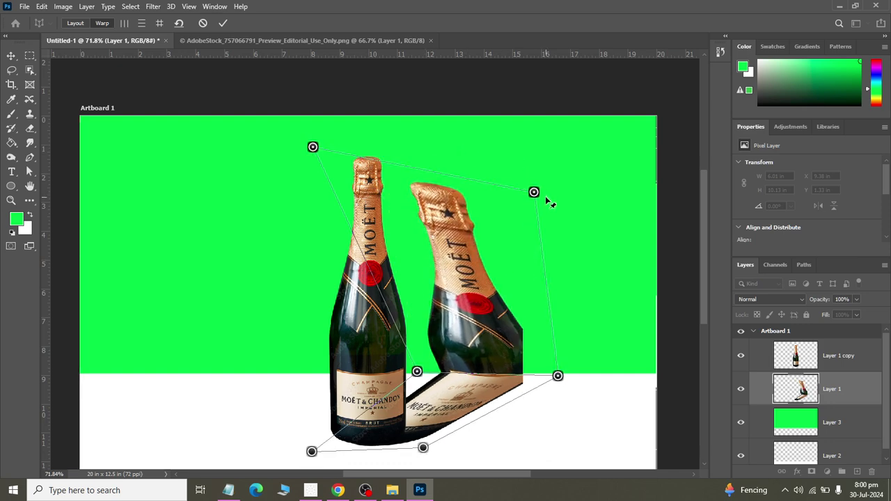
drag(317, 151, 432, 206)
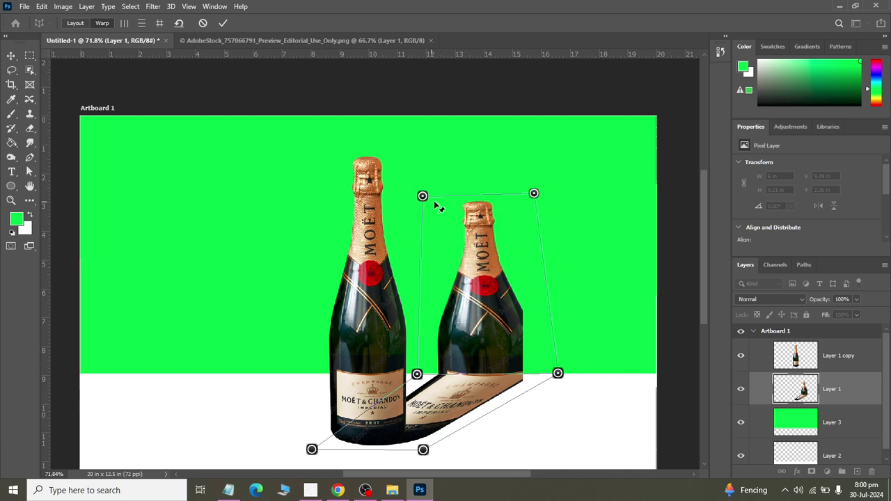
drag(433, 206, 440, 204)
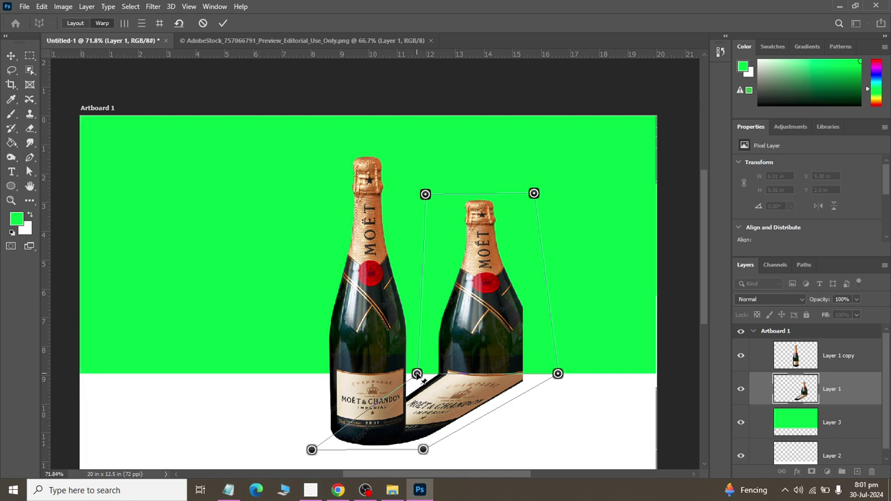
drag(417, 374, 429, 374)
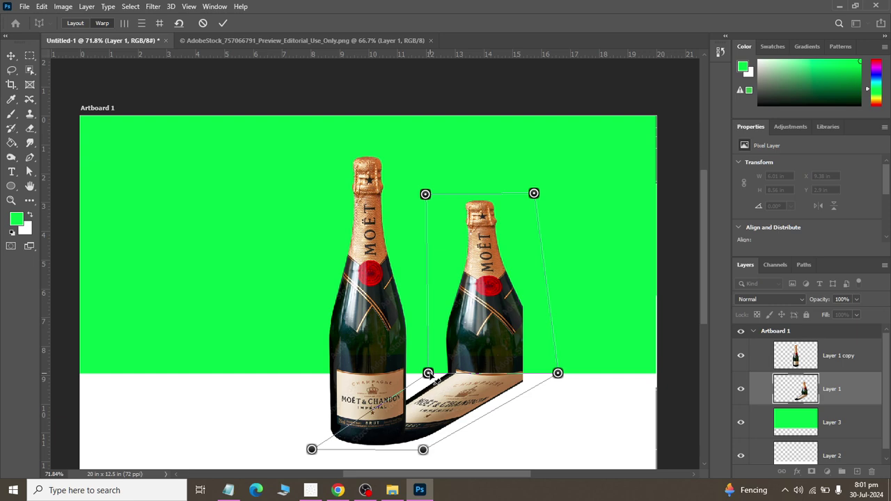
drag(430, 376, 427, 372)
Step: Commit the warp and give Layer 1 a black Color Overlay at 100% Normal
click(225, 23)
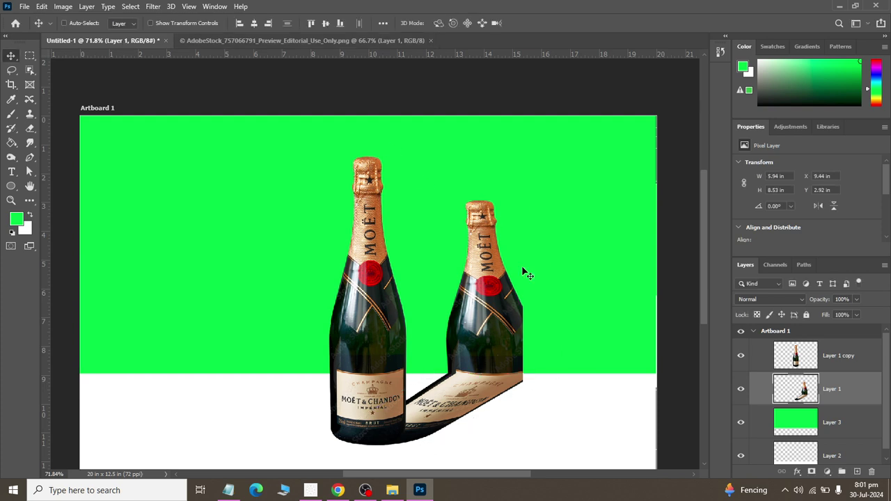
scroll(537, 358, down, 2)
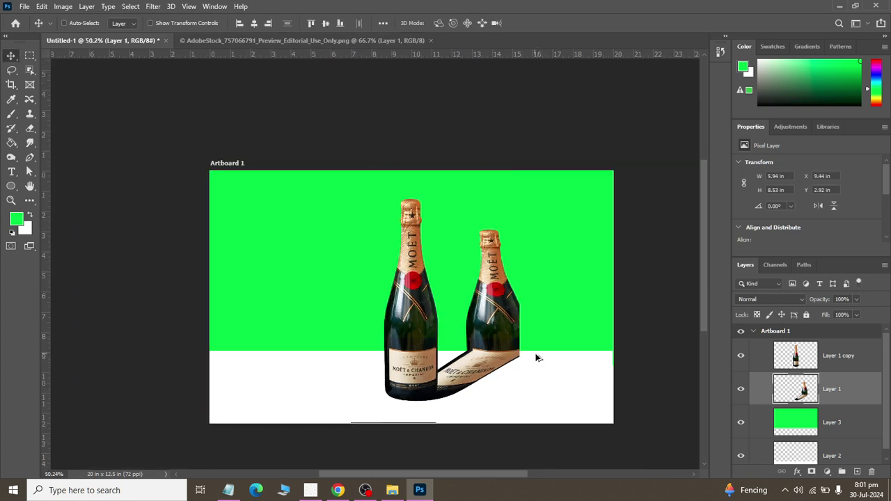
scroll(537, 357, up, 2)
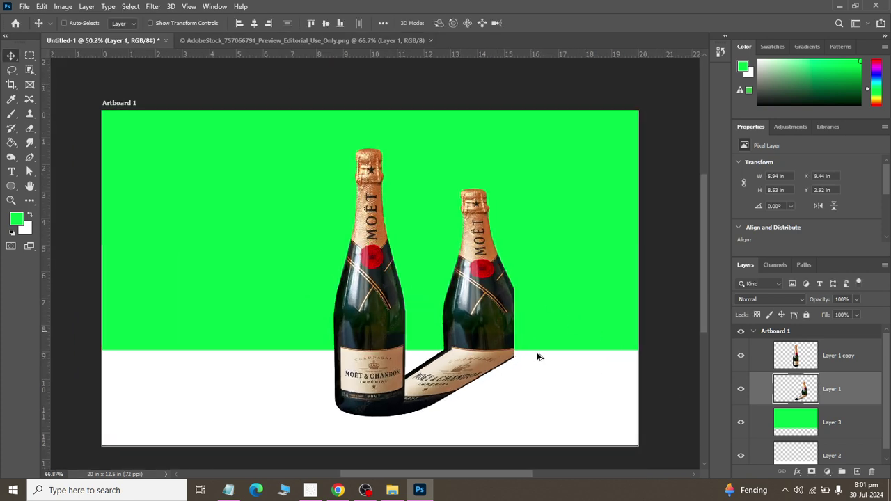
click(798, 473)
click(788, 376)
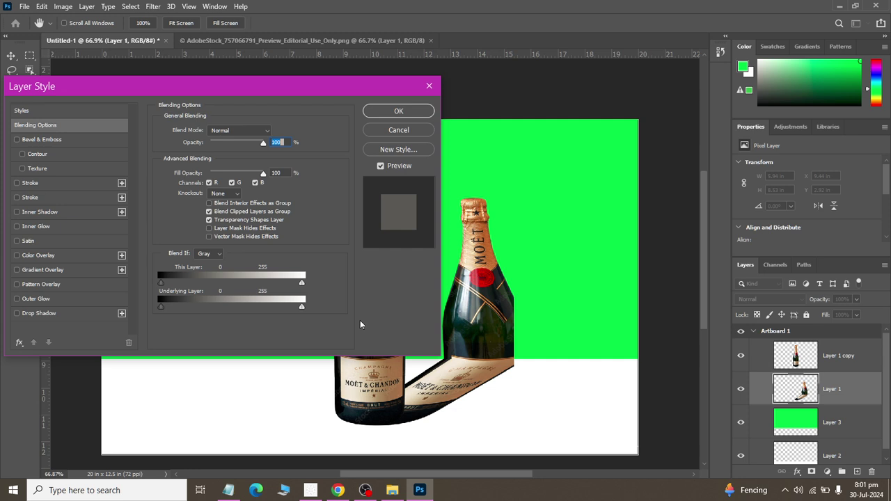
click(17, 256)
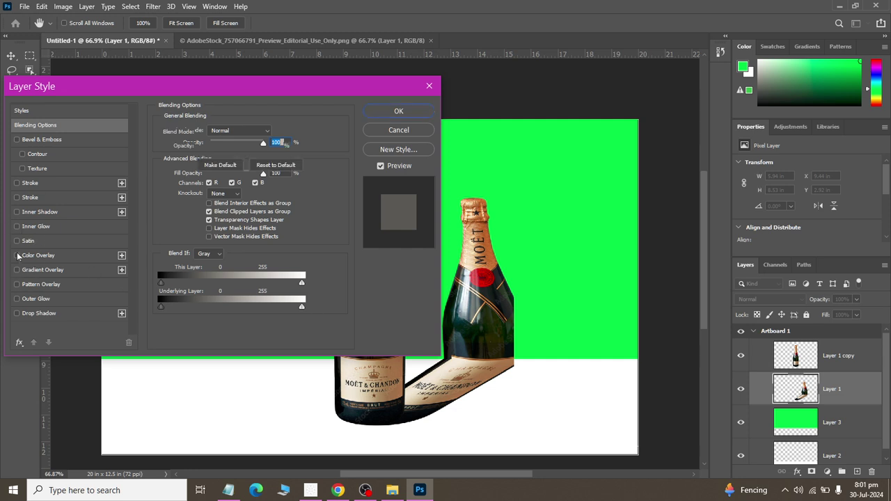
click(408, 113)
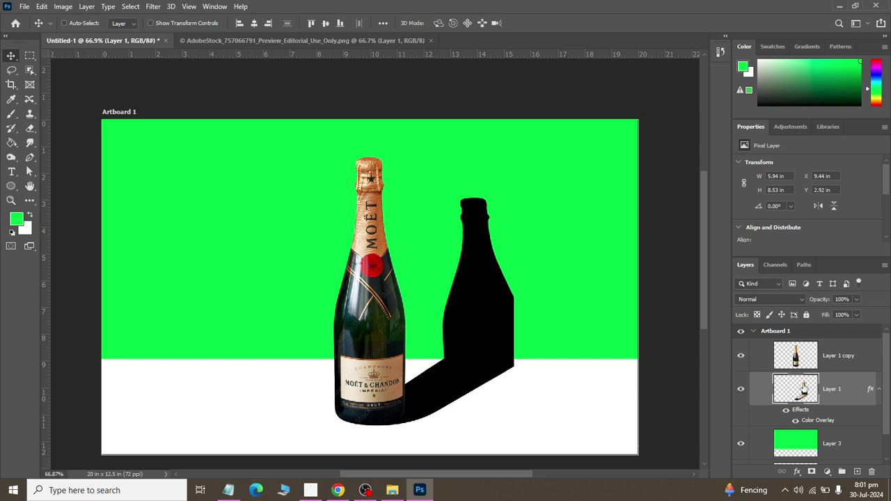
Step: Apply a 15 px Field Blur with pins at the shadow's top and bottom
click(155, 7)
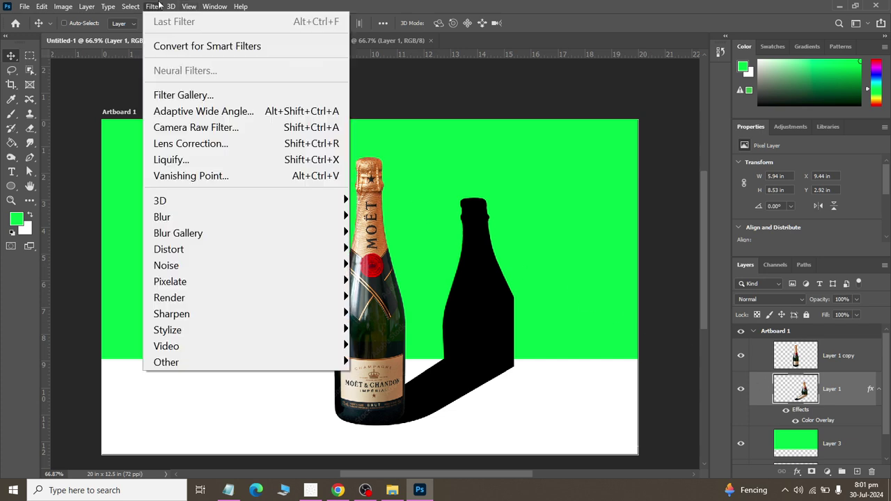
mouse_move(178, 234)
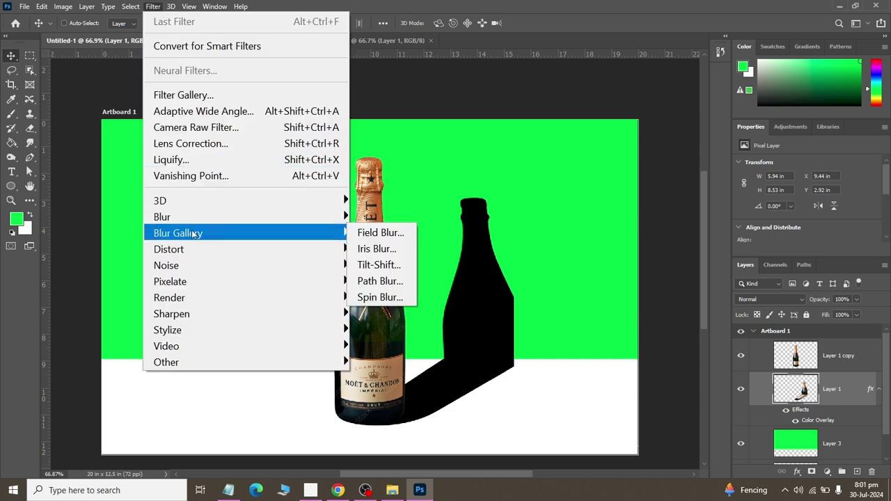
click(376, 232)
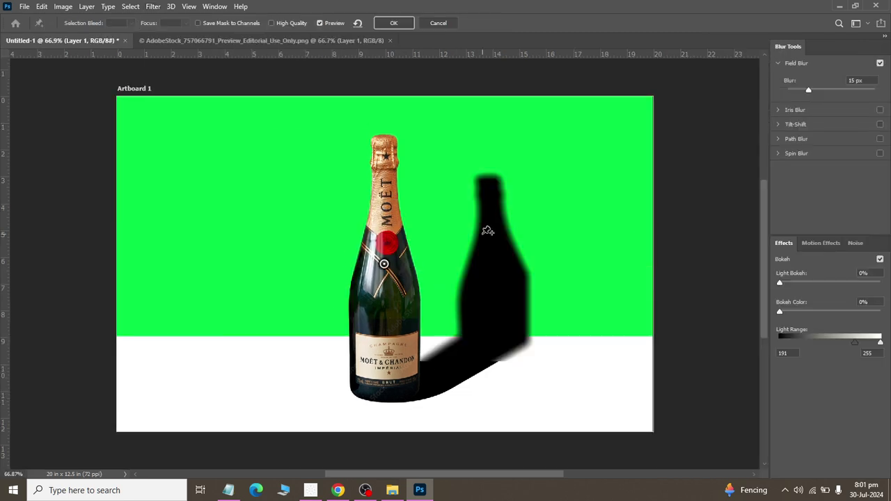
drag(389, 264, 489, 182)
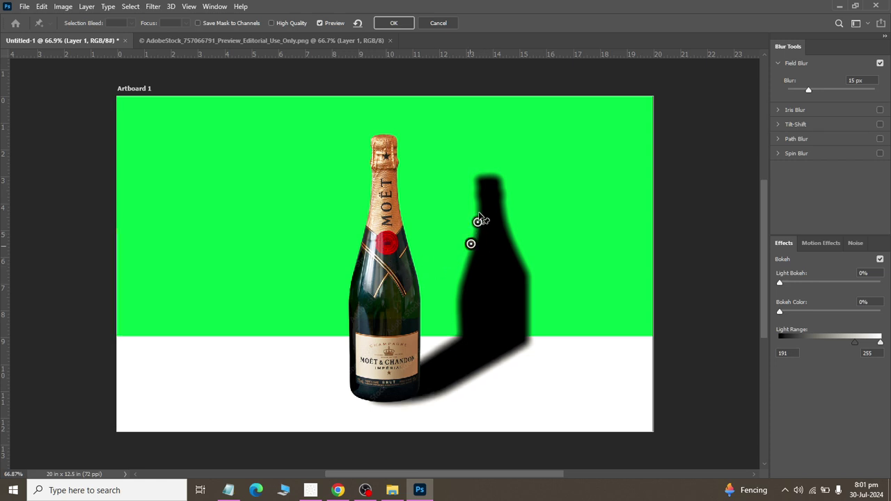
click(488, 331)
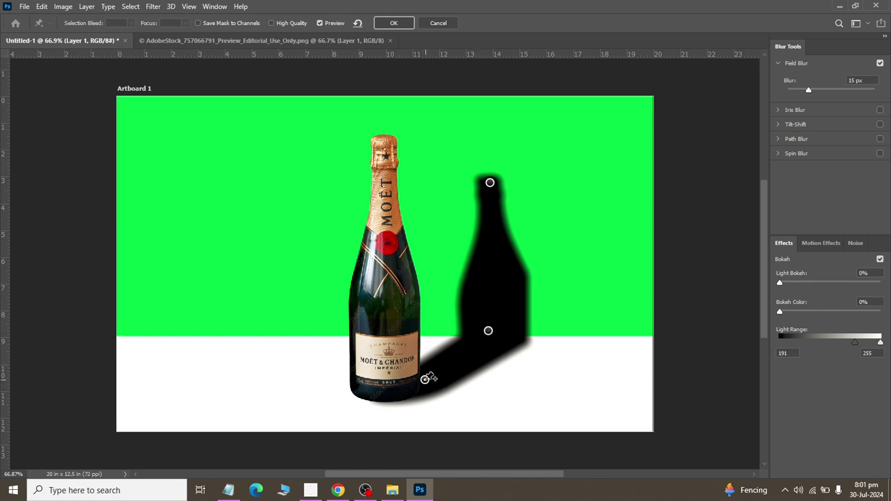
click(393, 23)
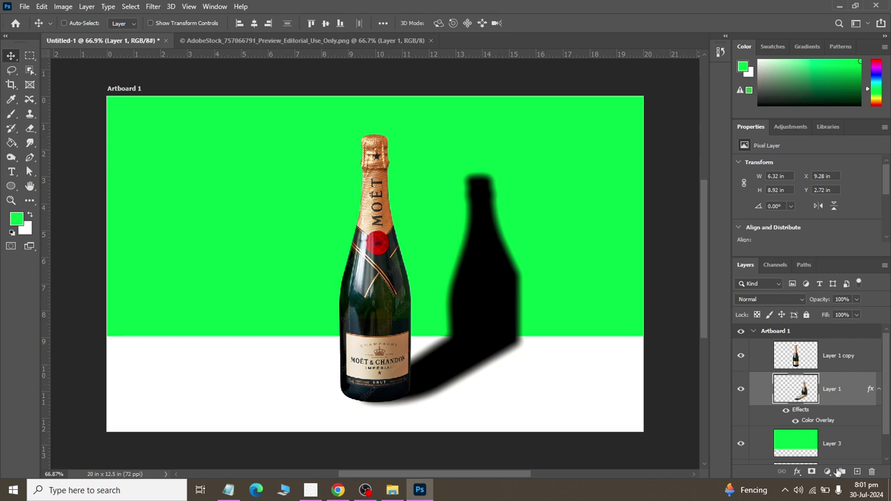
Step: Mask Layer 1 with a black-to-white Basics gradient so the shadow fades toward its top
click(811, 472)
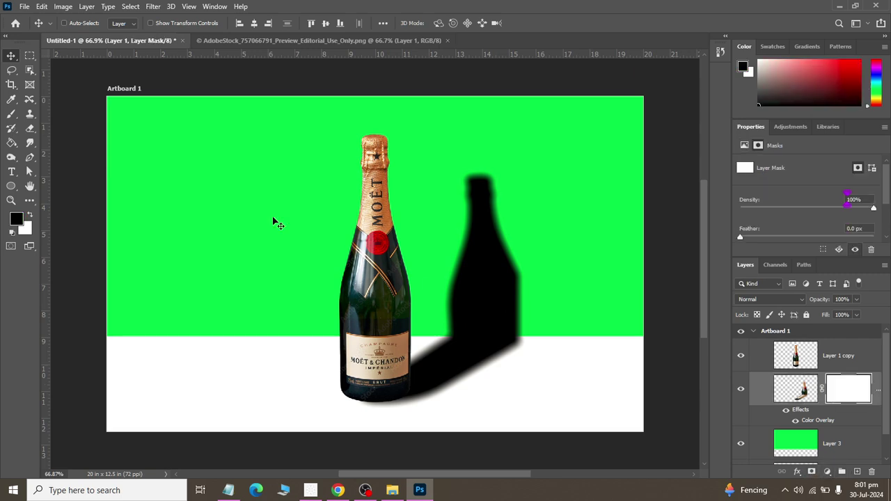
click(12, 143)
right_click(11, 143)
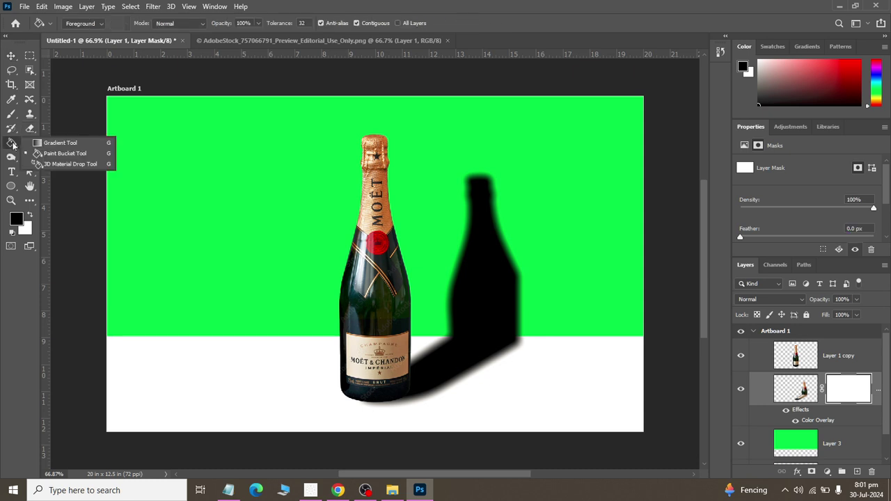
click(45, 145)
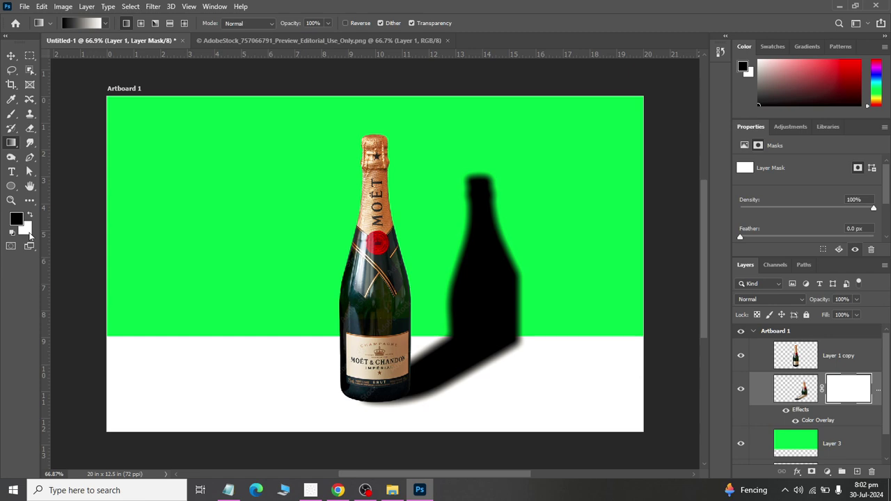
click(105, 24)
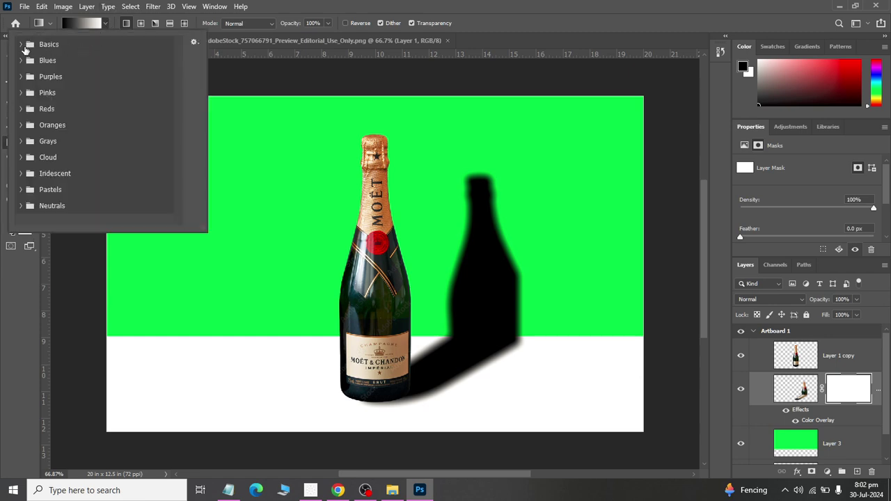
click(23, 45)
click(468, 228)
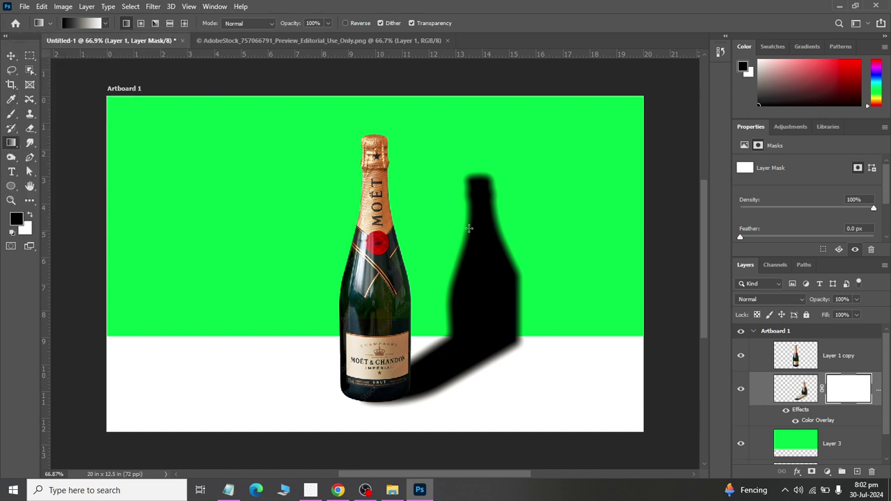
drag(546, 144, 376, 418)
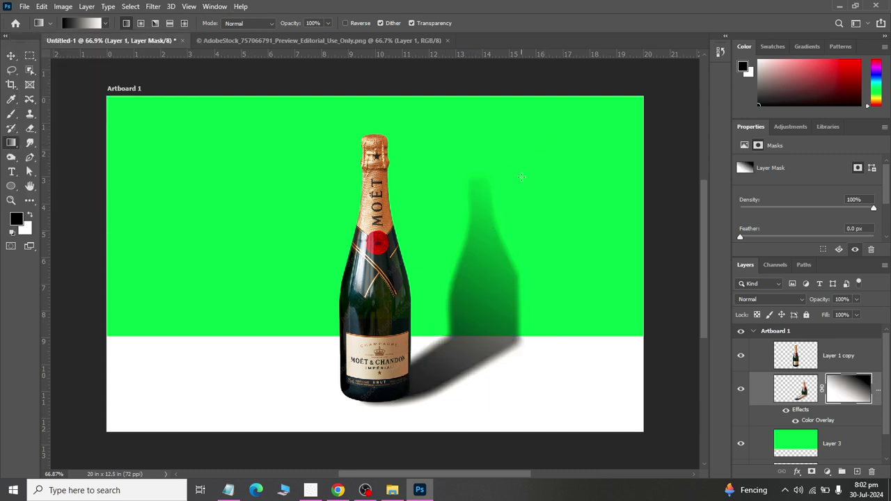
drag(541, 116, 407, 399)
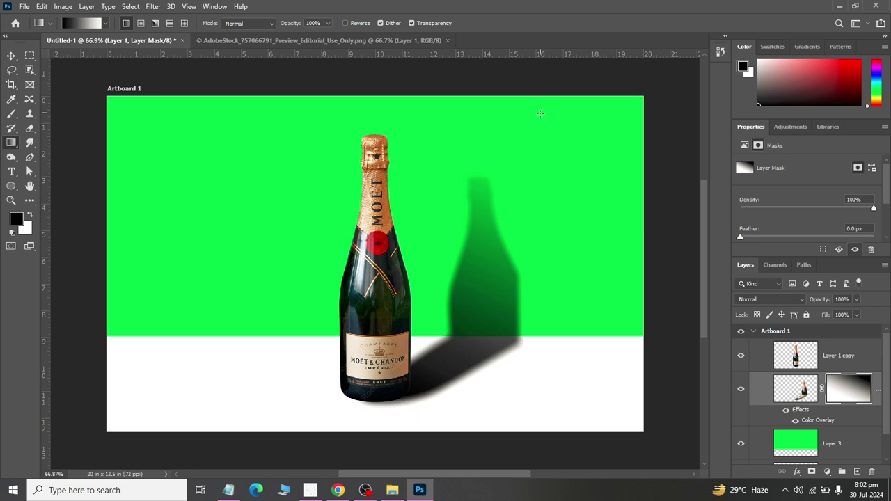
drag(538, 124, 372, 444)
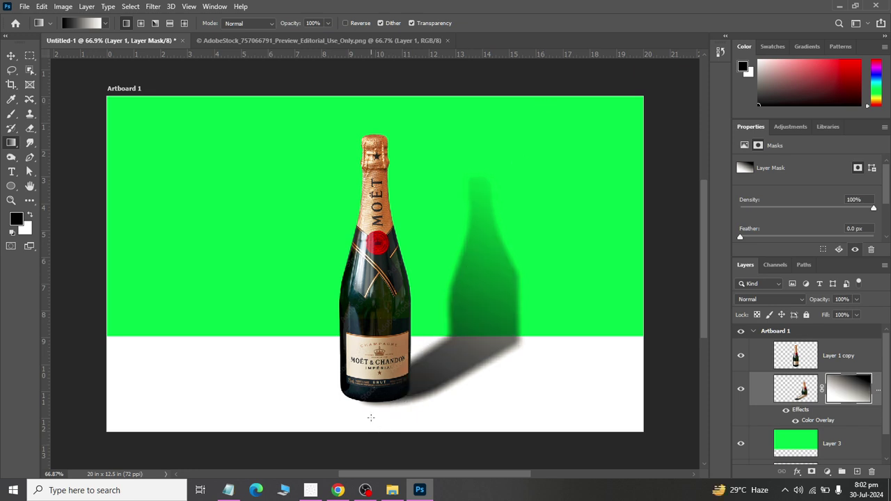
Step: Add a new empty layer above the green backdrop layer (Layer 3)
click(12, 55)
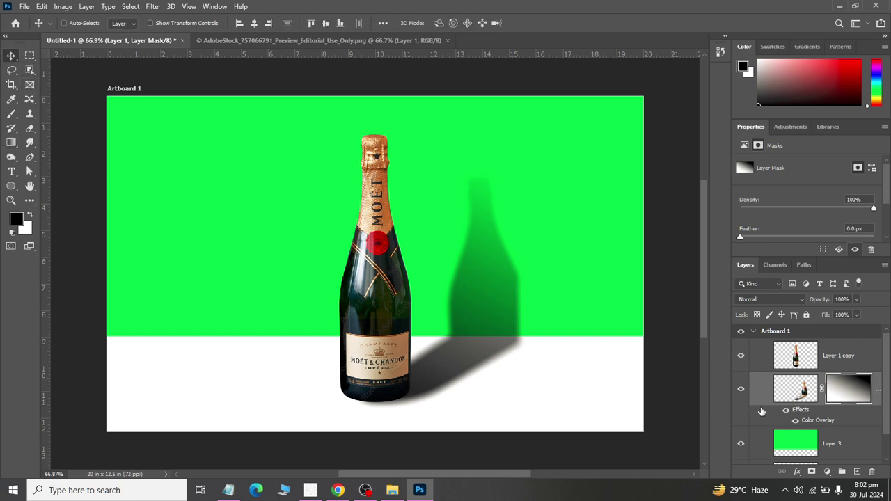
click(812, 446)
click(858, 472)
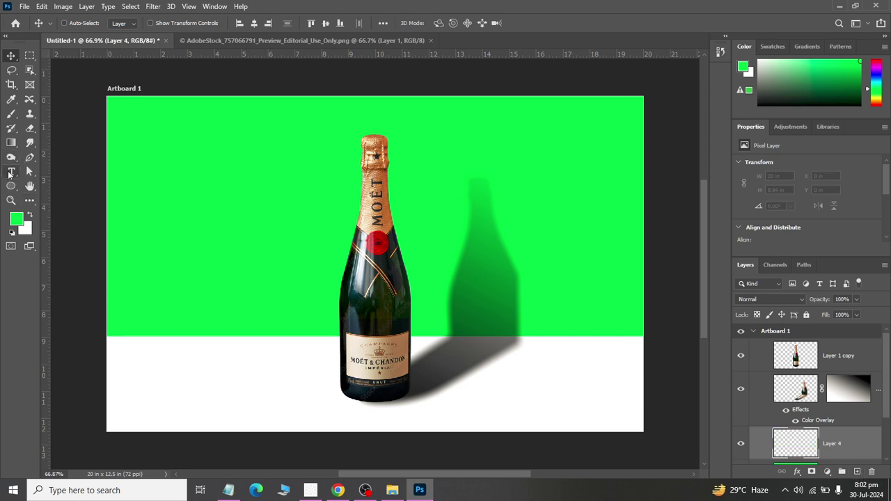
Step: Type the PRODUCT SHADOW title in a text box near the backdrop's top-left
key(t)
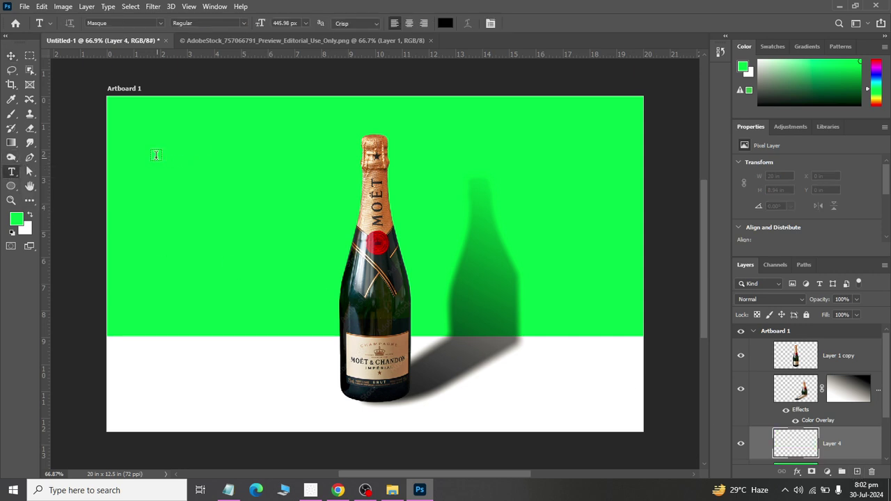
click(158, 156)
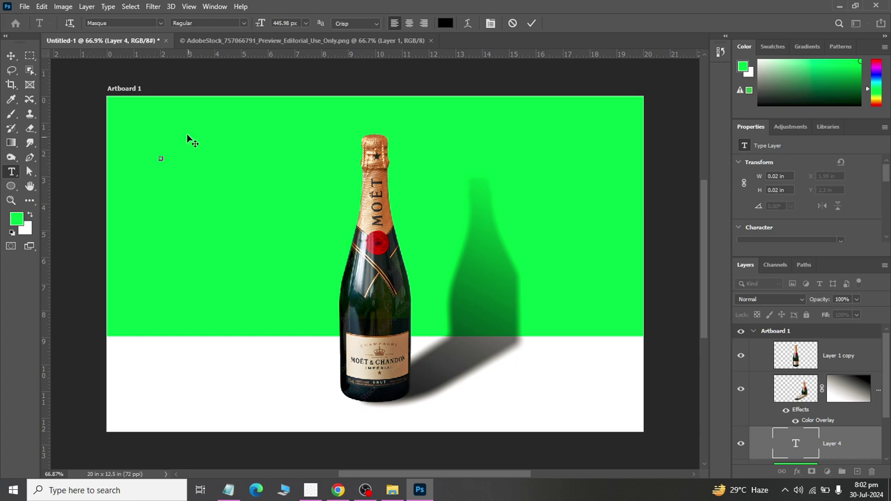
click(122, 185)
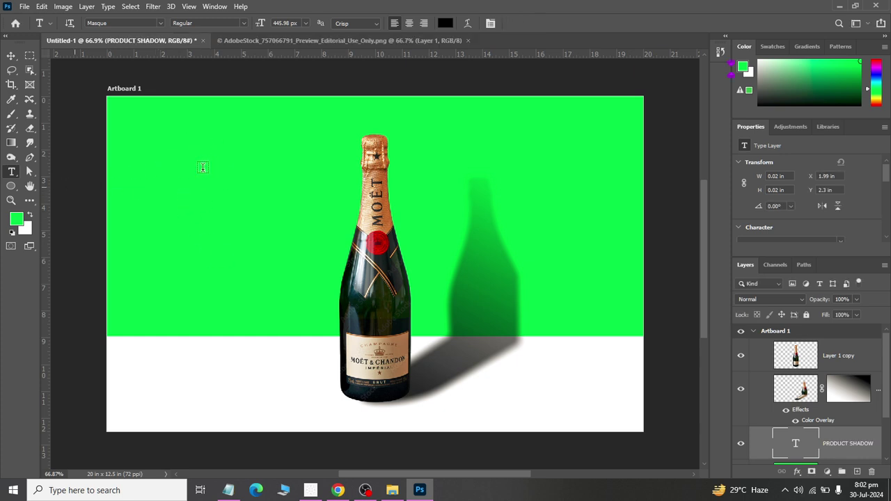
click(203, 167)
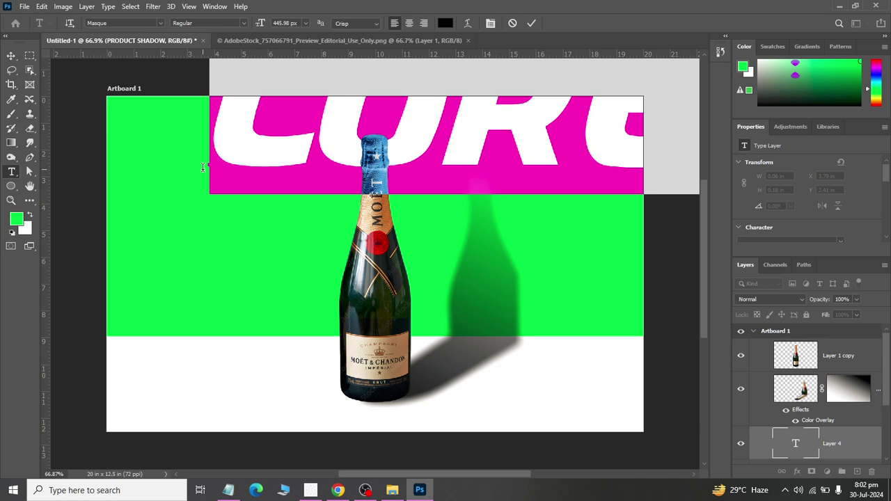
key(BackSpace)
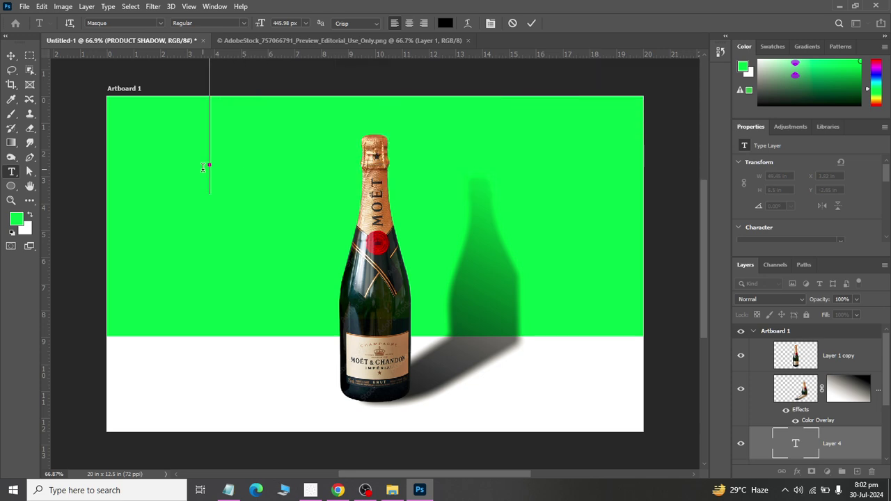
text(PROD)
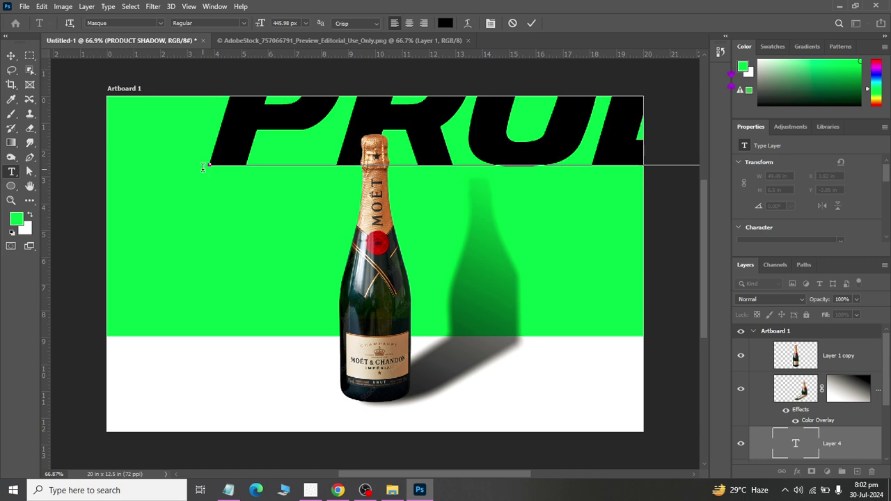
Step: Resize the title to 72 px and move it to the backdrop's top-left corner
key(ctrl+a)
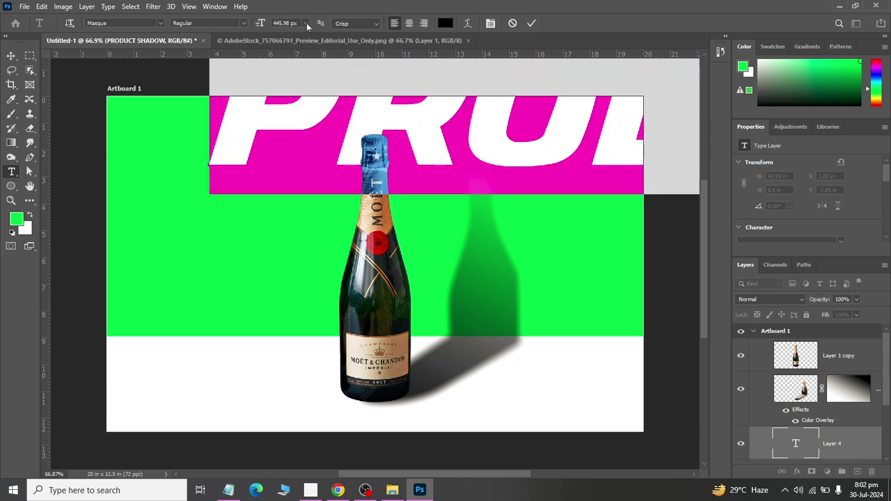
click(308, 24)
click(296, 166)
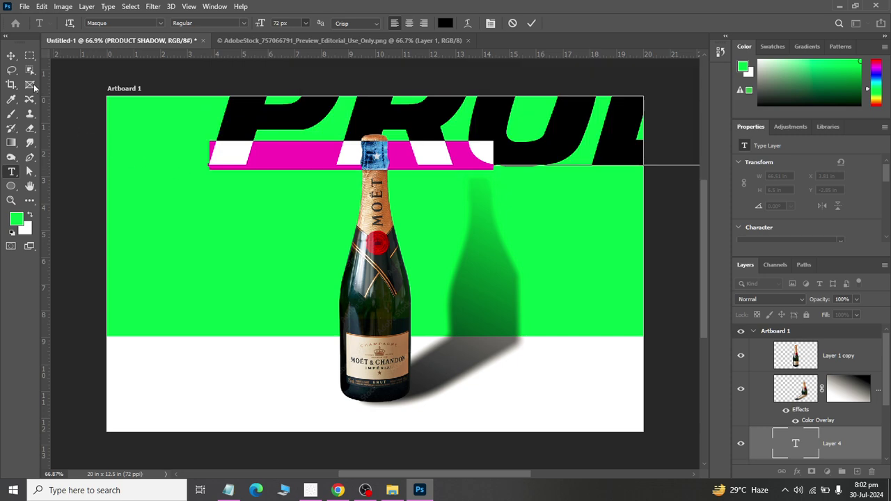
click(11, 56)
mouse_move(285, 144)
mouse_down()
mouse_move(201, 139)
mouse_move(201, 120)
mouse_up()
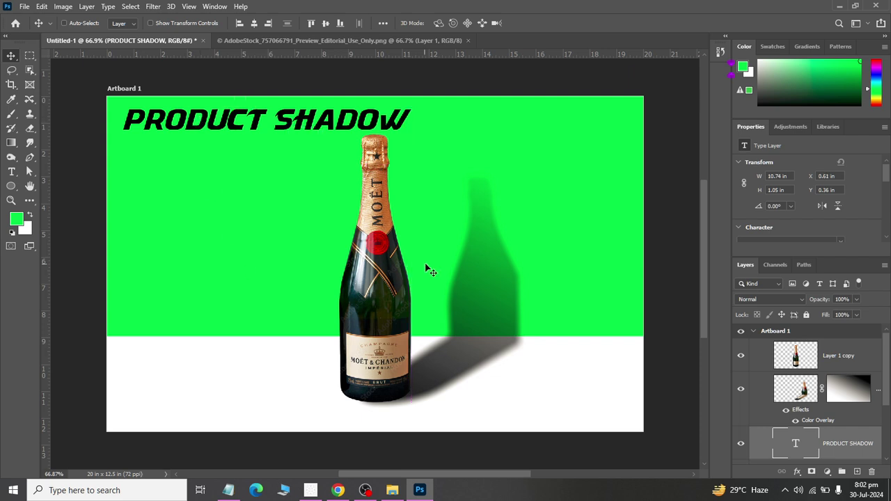
click(25, 7)
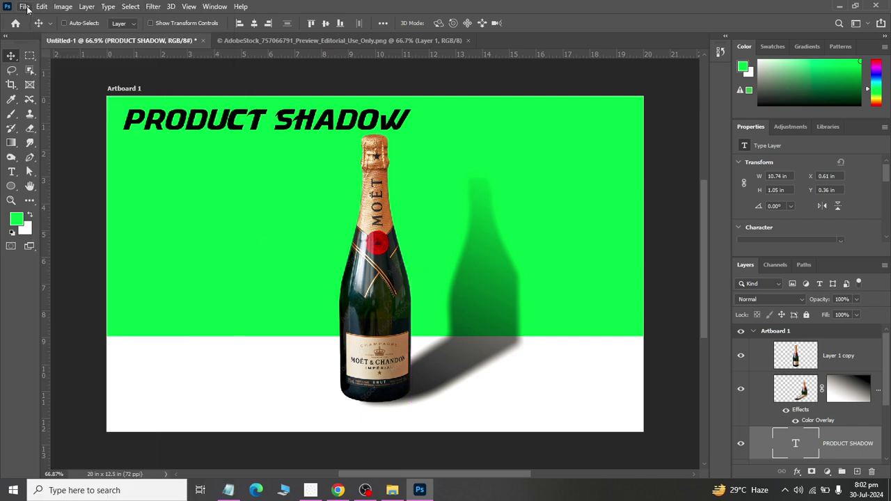